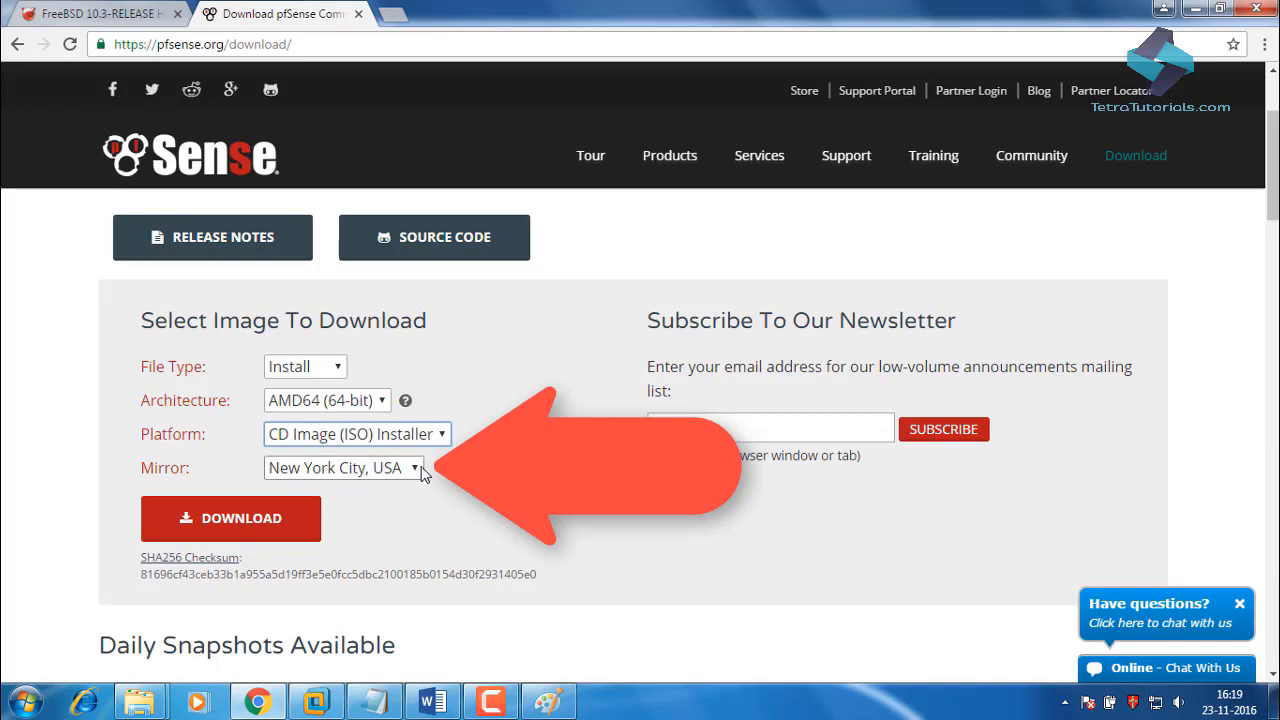
Download the pfSense AMD64 (64-bit) CD Image (ISO) Installer from the New York City, USA mirror.
left_click(415, 468)
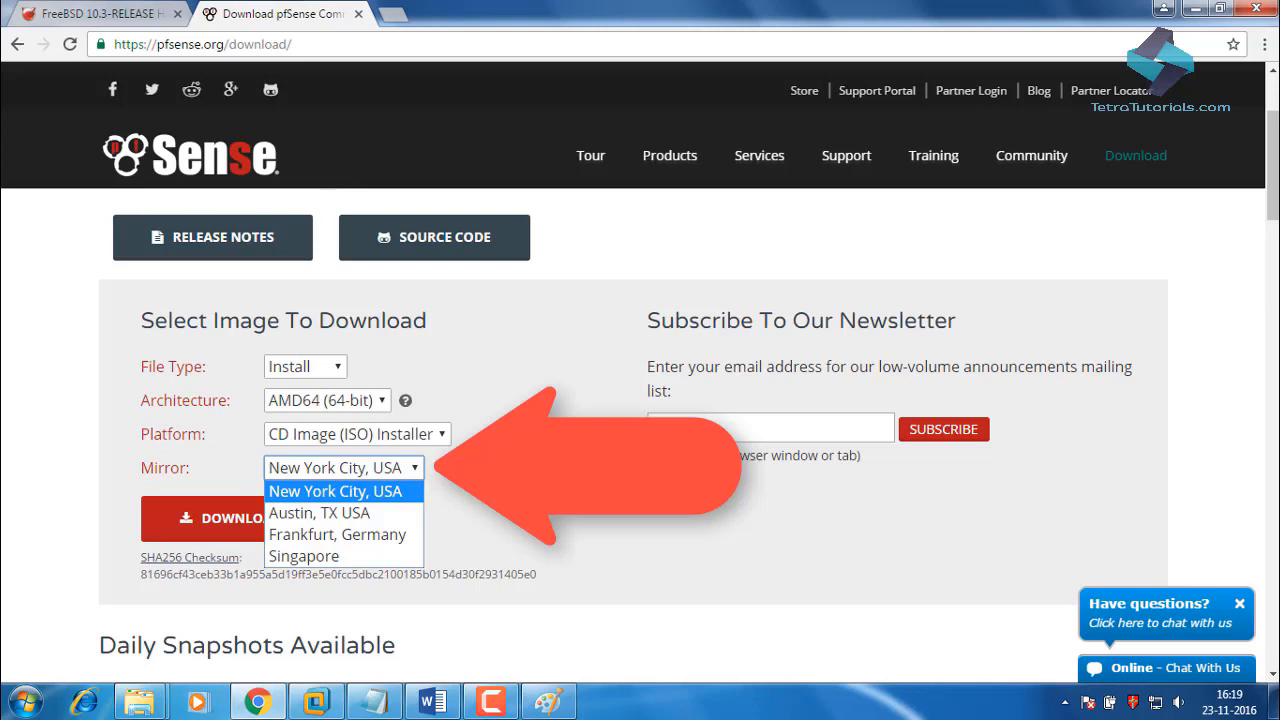
left_click(462, 483)
left_click(228, 520)
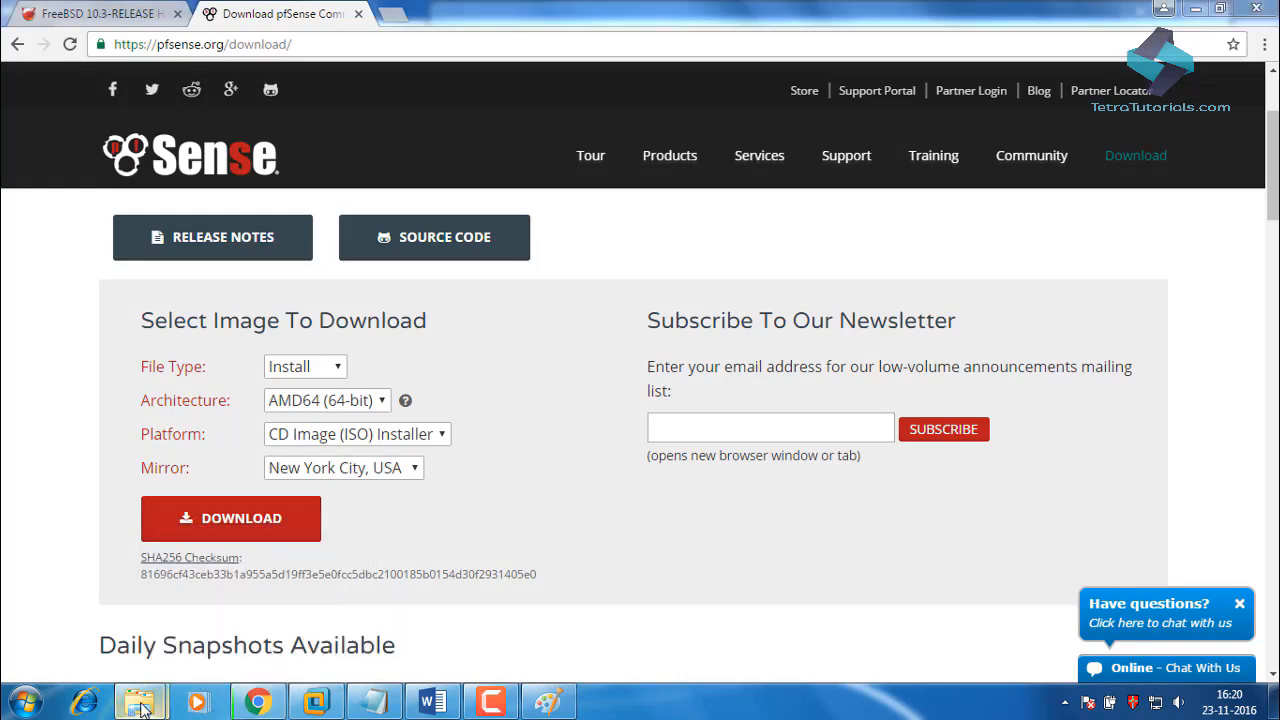
Extract pfSense-CE-2.3.2-RELEASE-amd64.iso.gz directly into the Downloads folder and select the extracted ISO file.
mouse_move(139, 702)
left_click(122, 620)
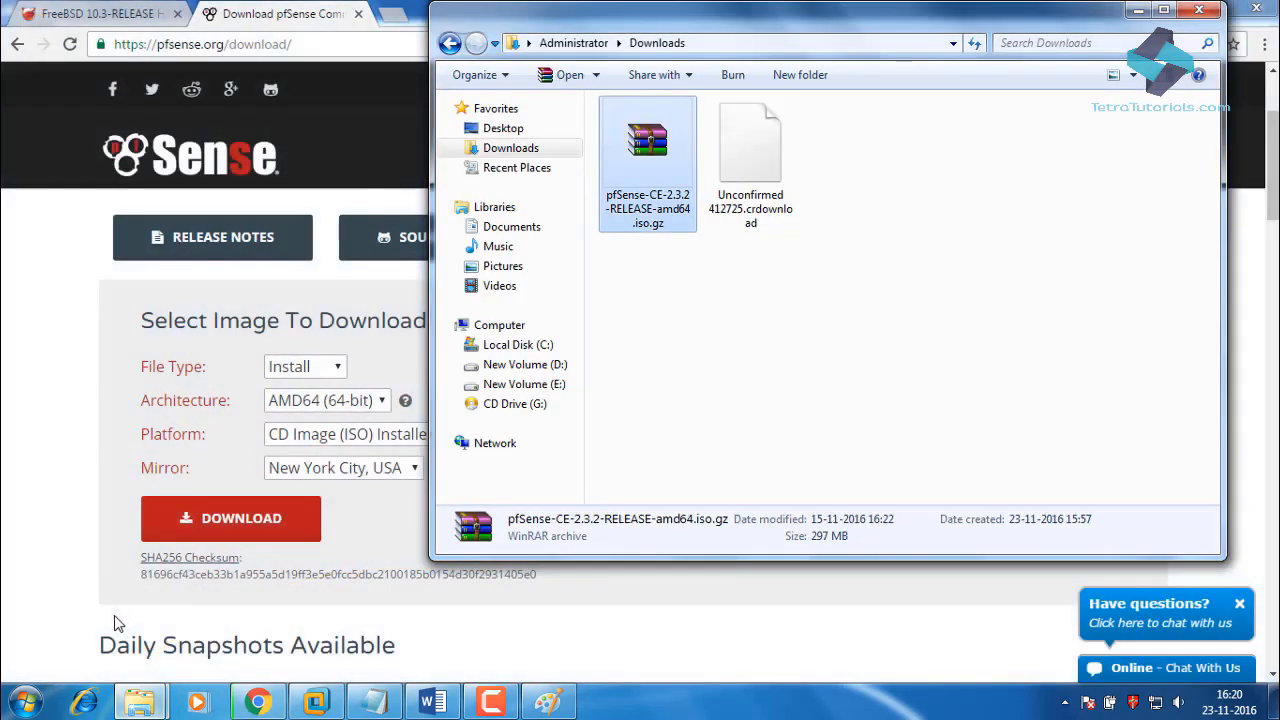
double_click(800, 15)
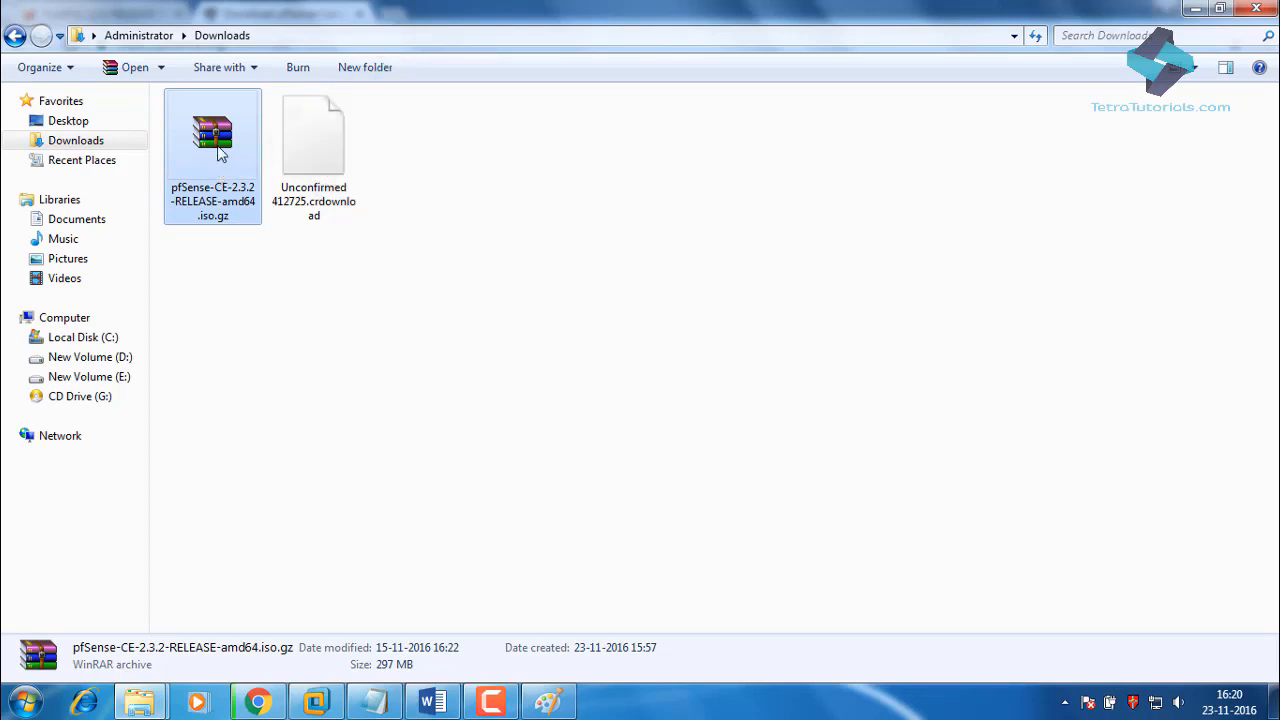
right_click(218, 146)
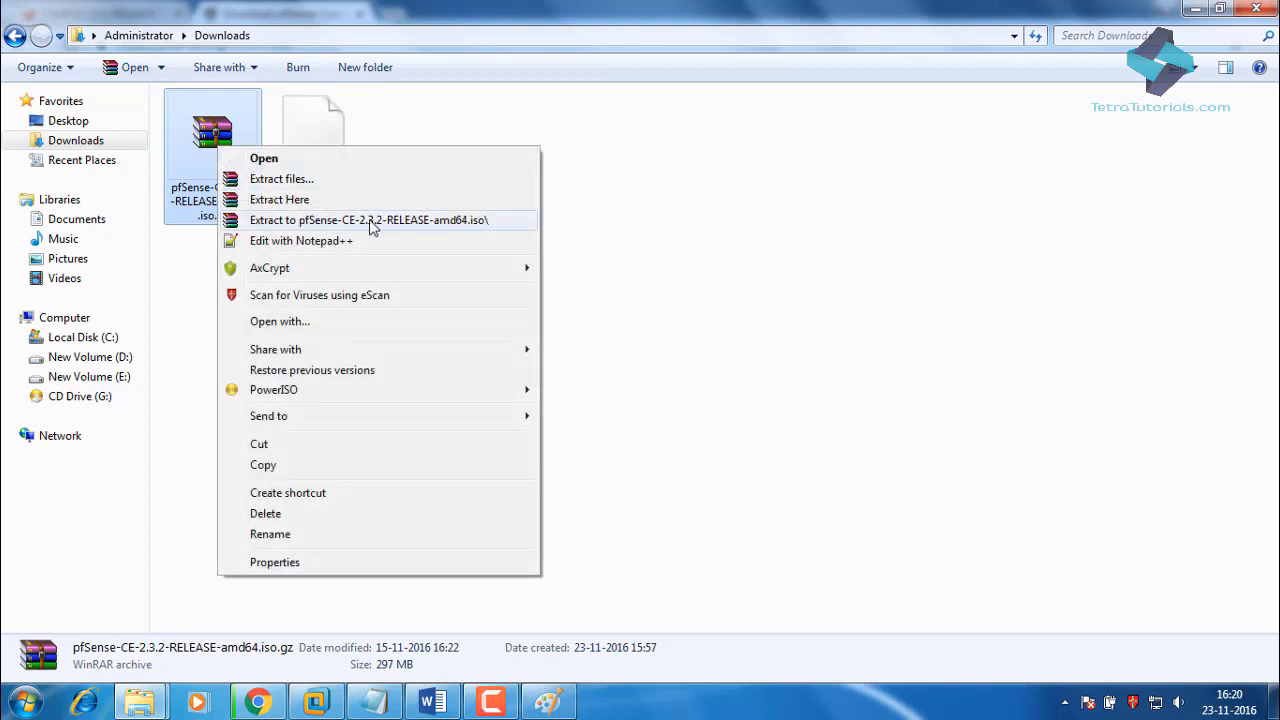
left_click(316, 205)
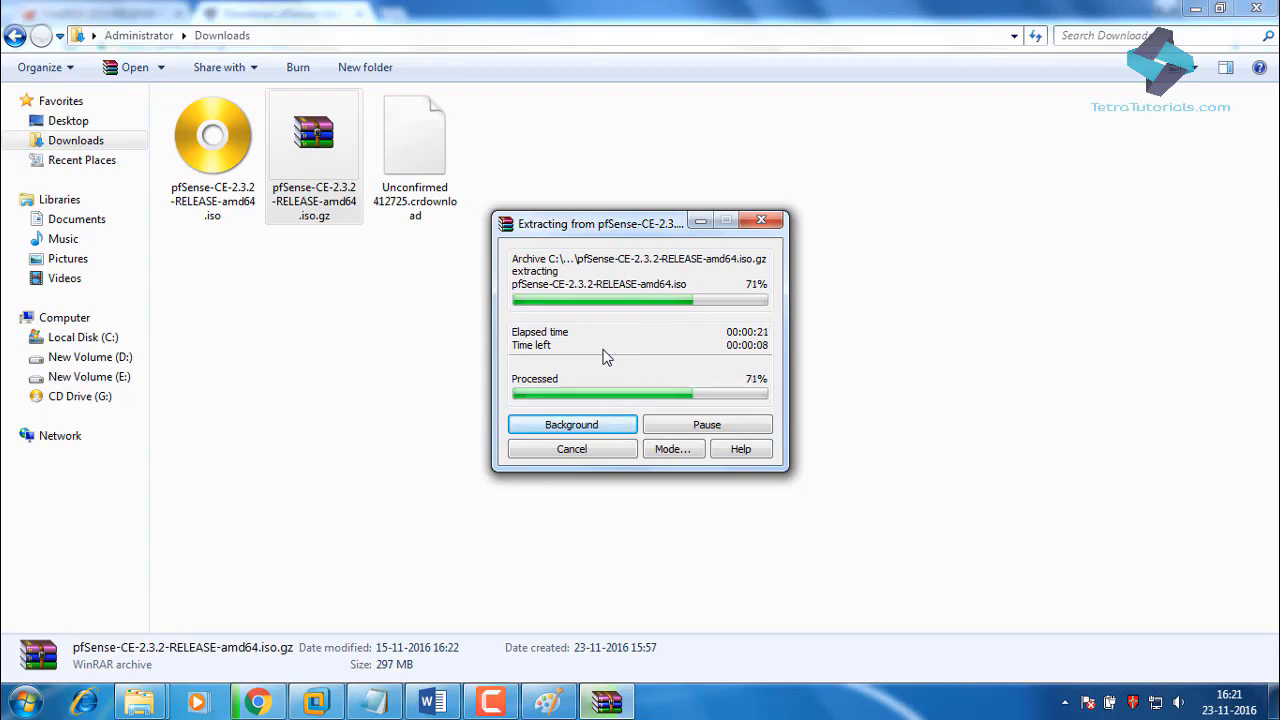
left_click(240, 155)
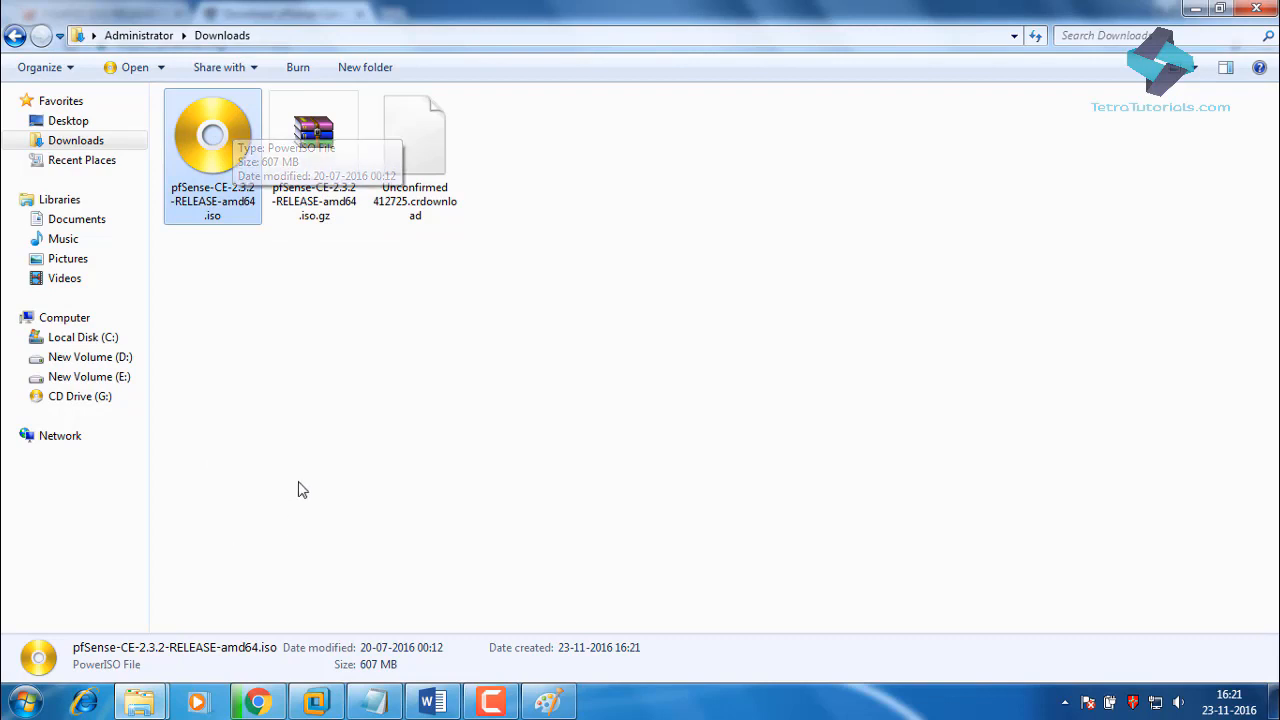
Switch to VMware Workstation and start a new virtual machine with the Typical configuration, choosing to install the operating system later.
left_click(320, 705)
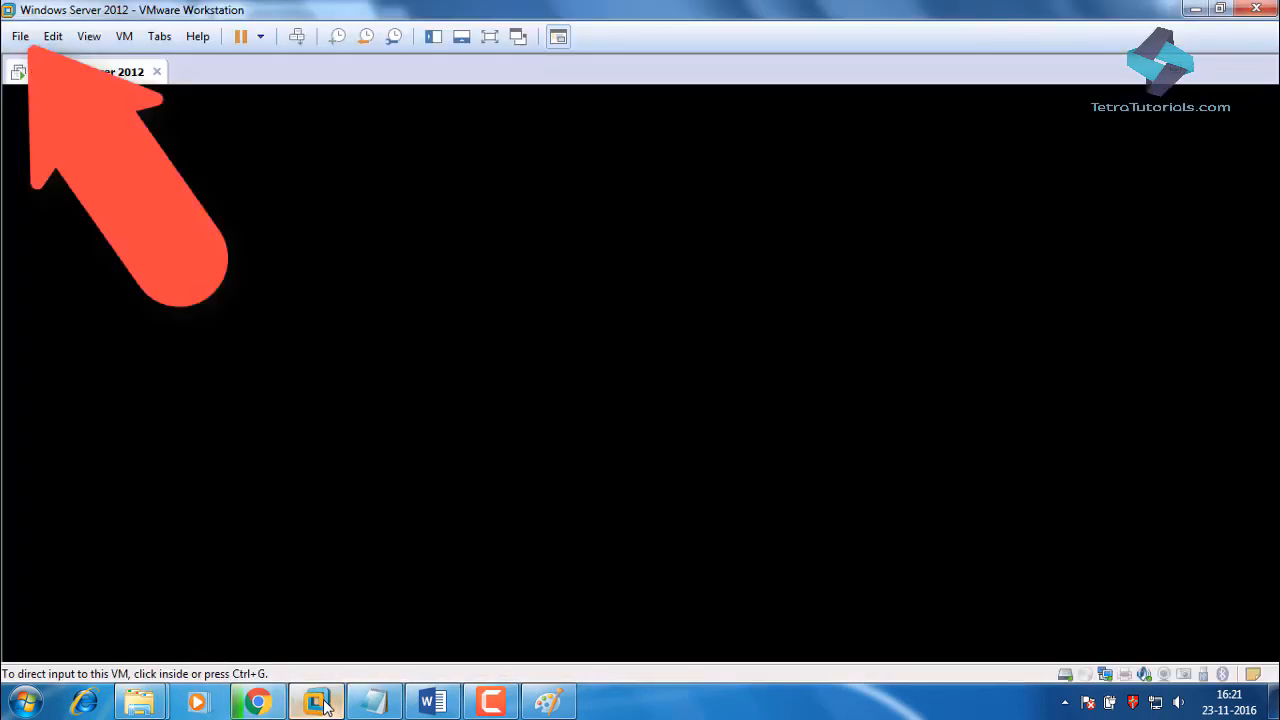
left_click(20, 36)
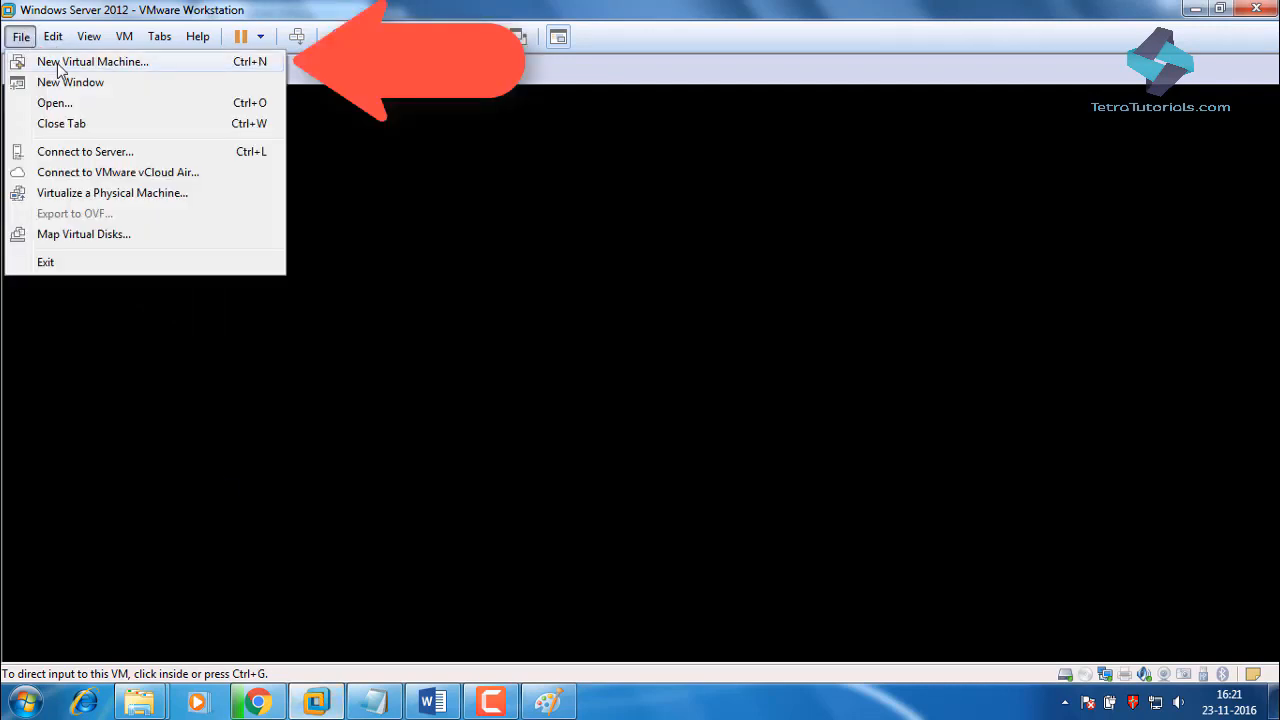
left_click(48, 64)
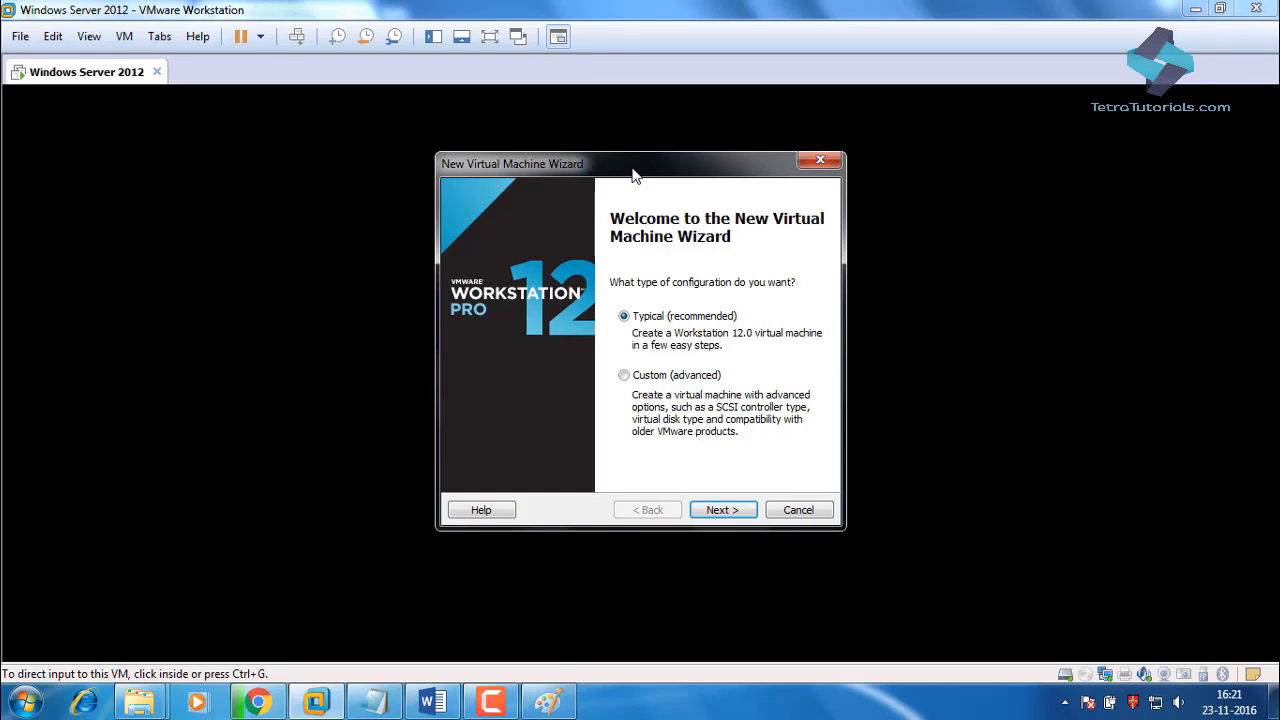
left_click_drag(633, 171, 468, 131)
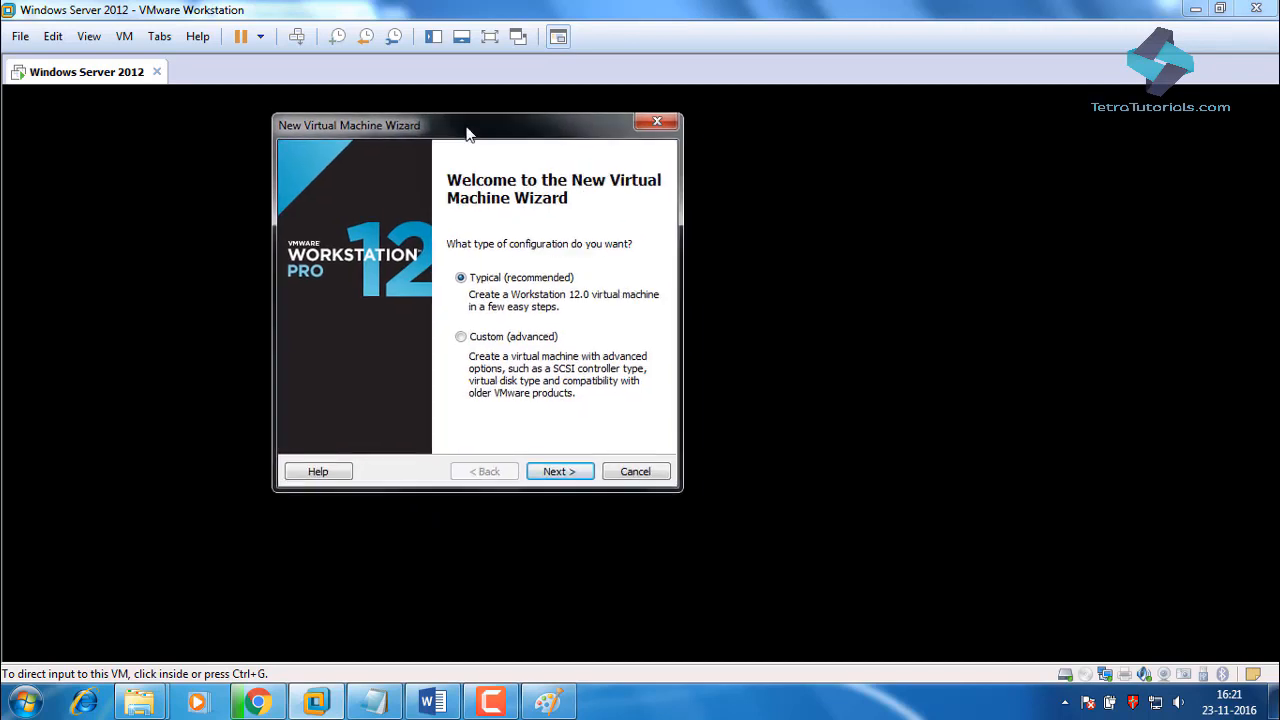
left_click(555, 474)
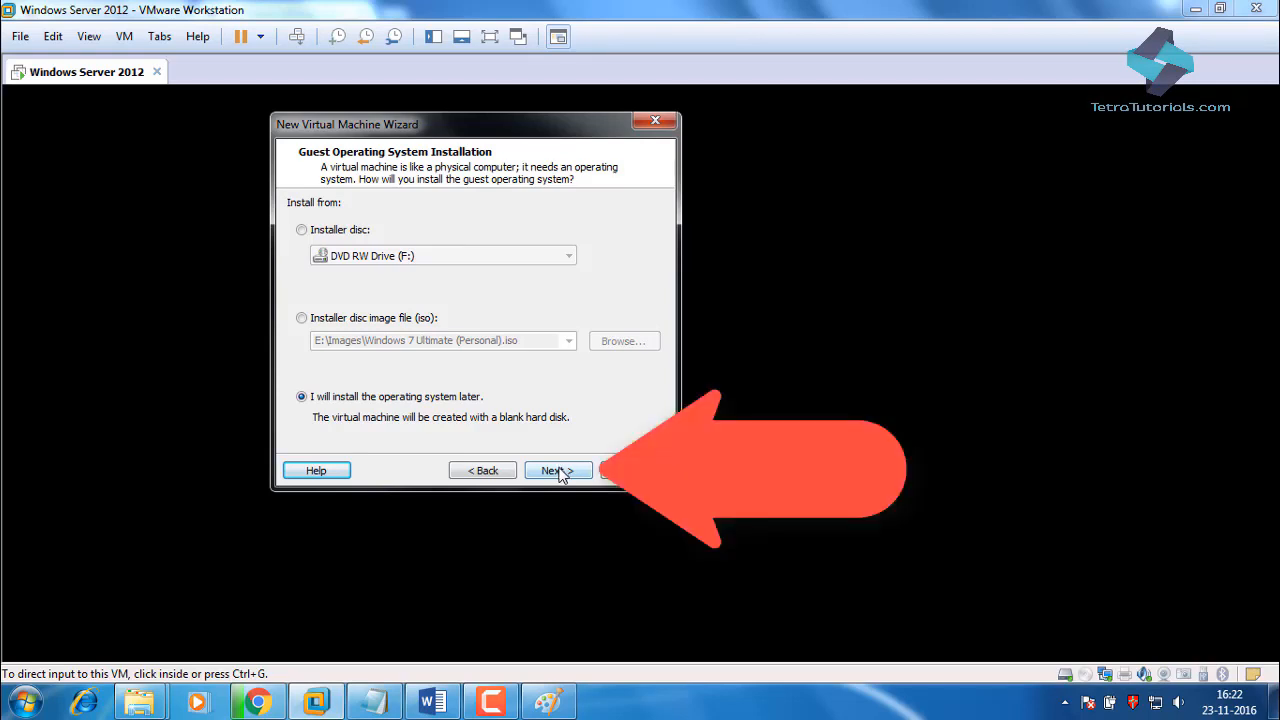
left_click(558, 471)
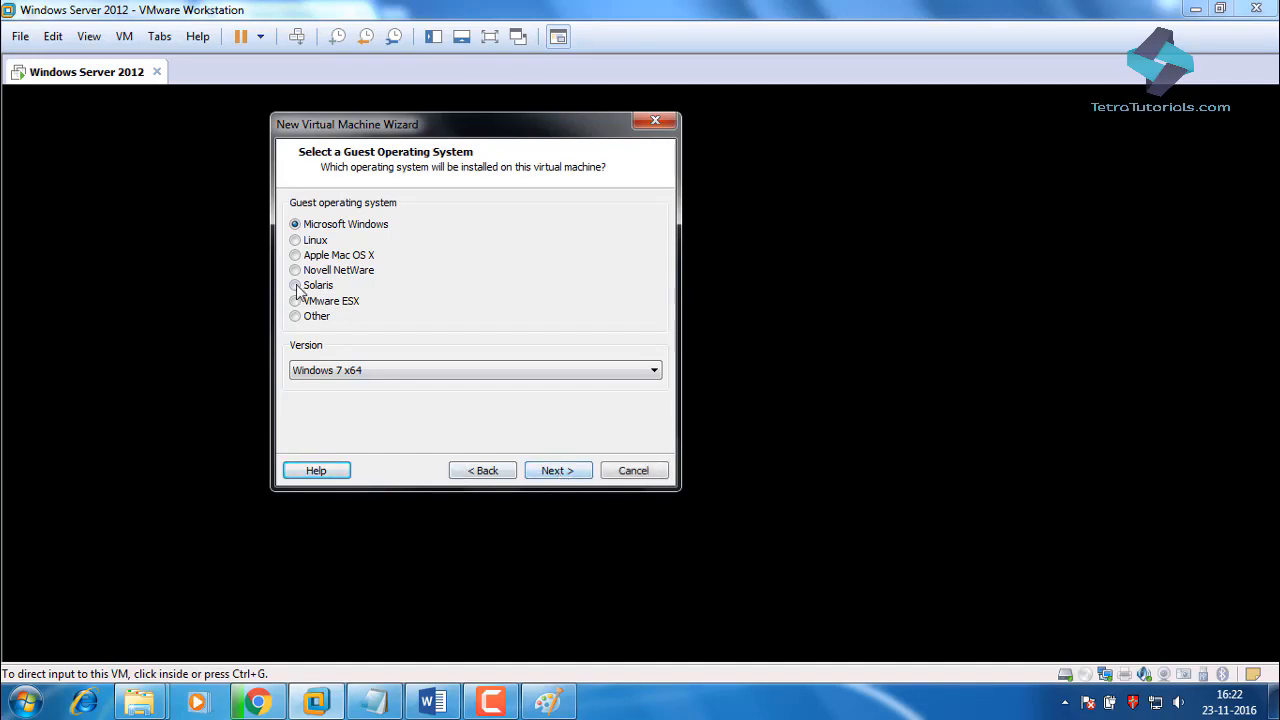
Set the guest operating system to Other with the version FreeBSD 64-bit.
left_click(297, 318)
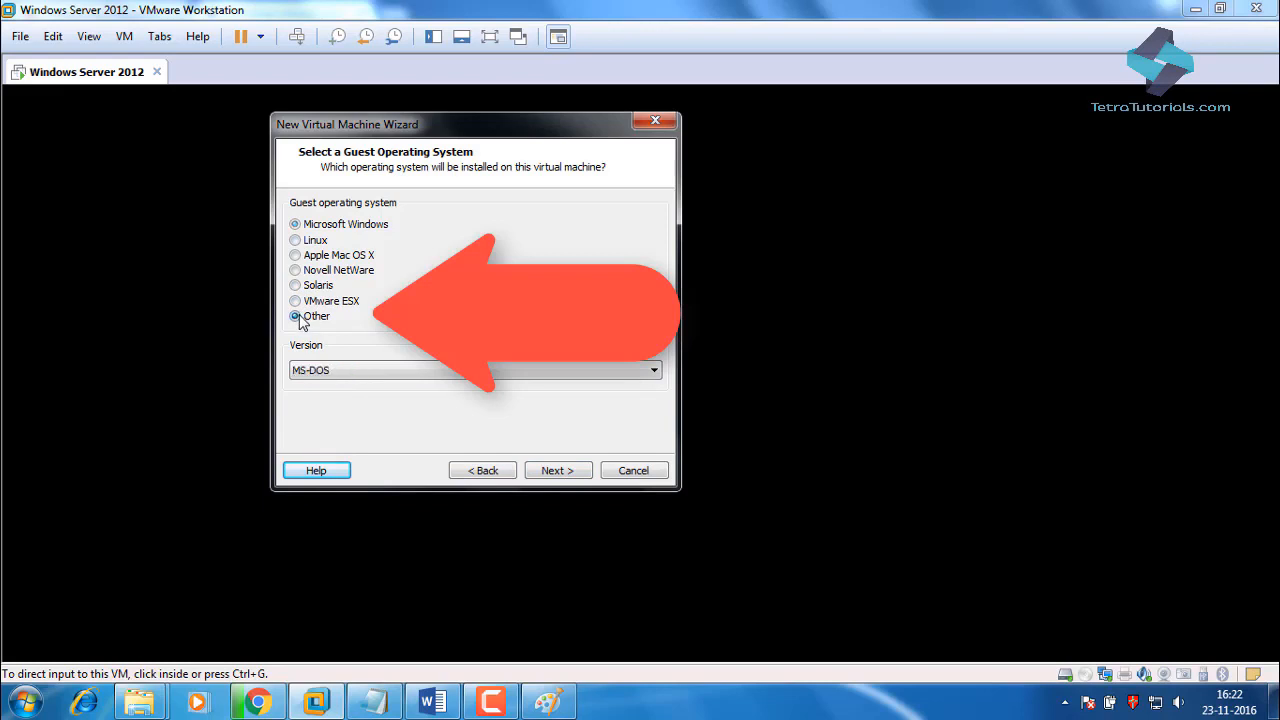
left_click(373, 370)
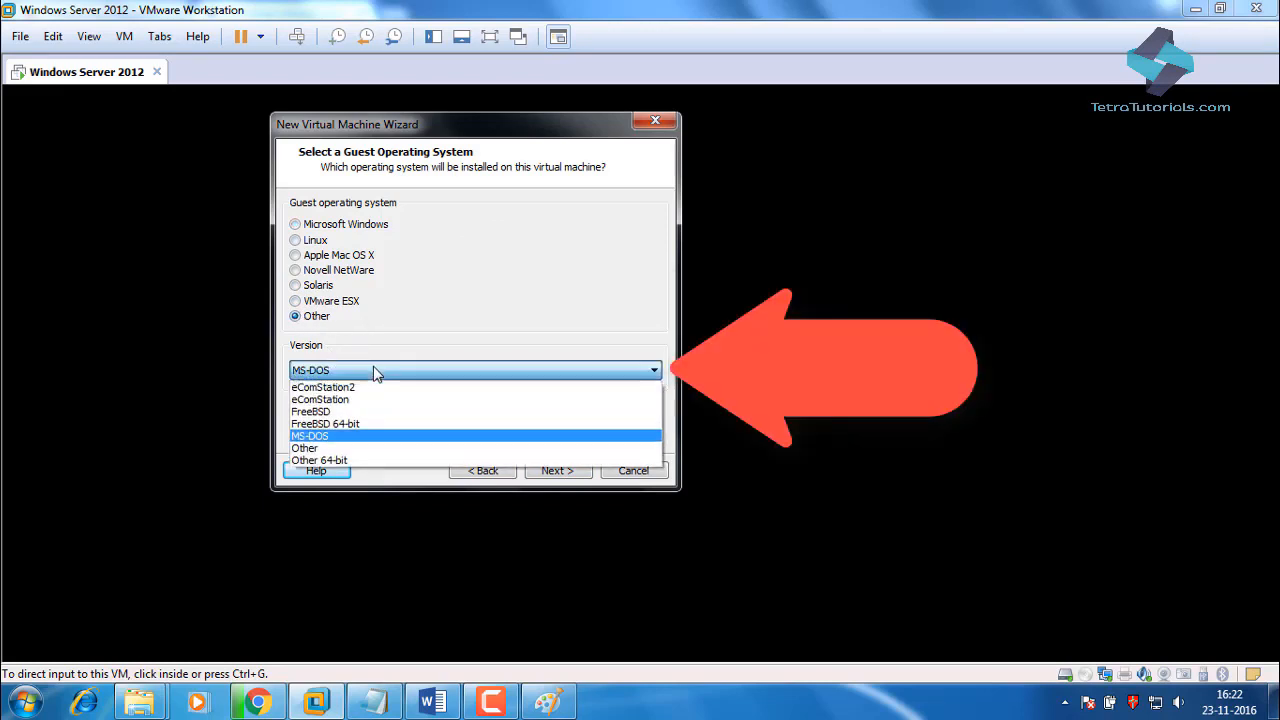
left_click(357, 424)
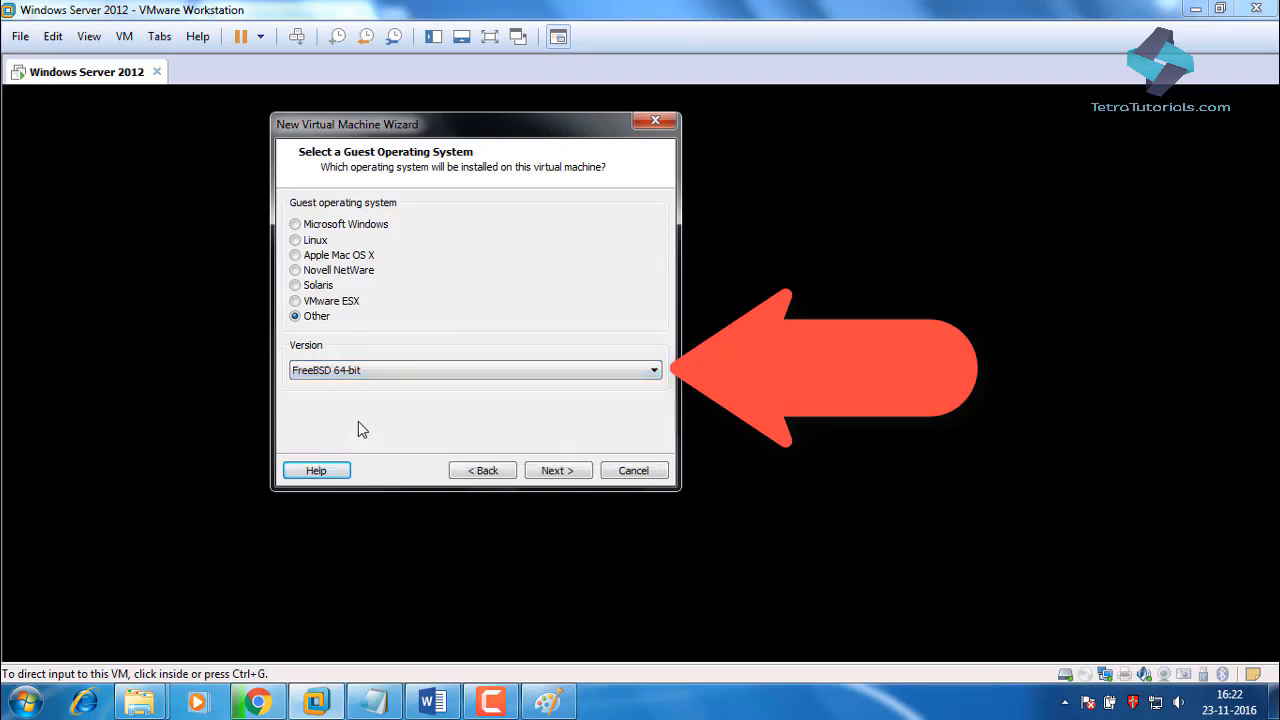
left_click(558, 470)
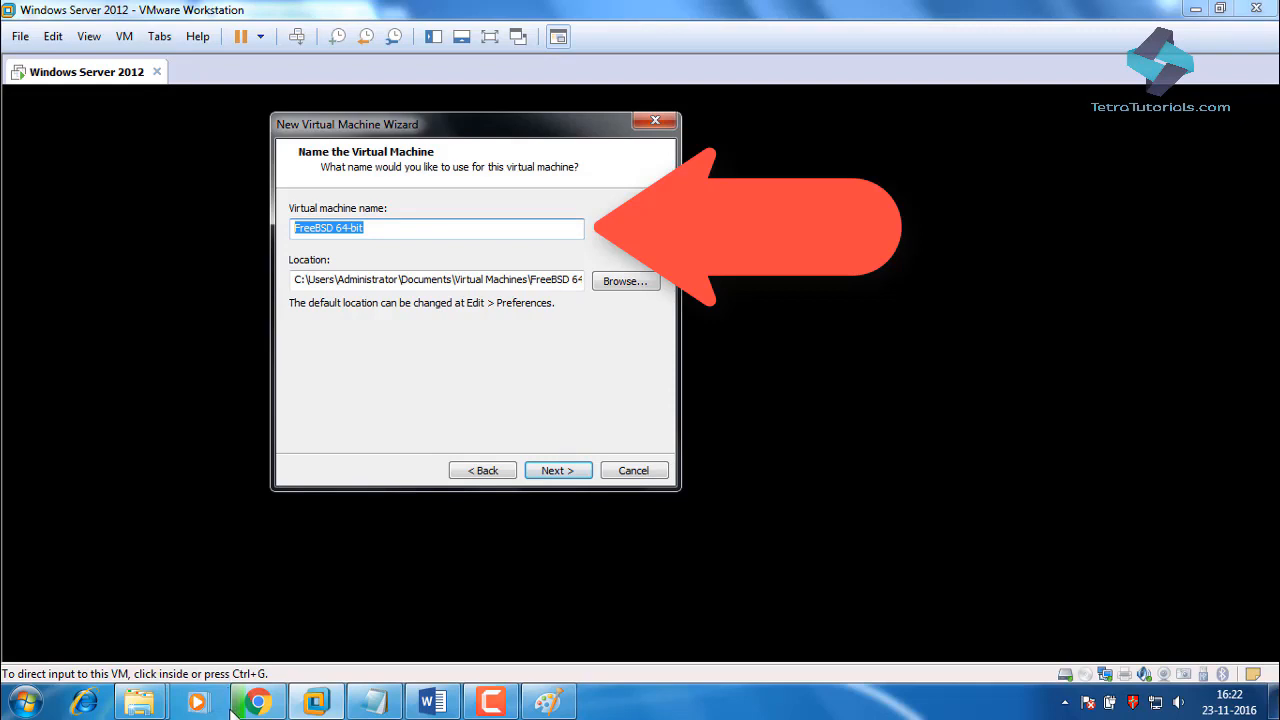
Copy the folder path from the open Notepad note and set the virtual machine's location to D:\VM\Tetra\pfSense.
left_click(140, 702)
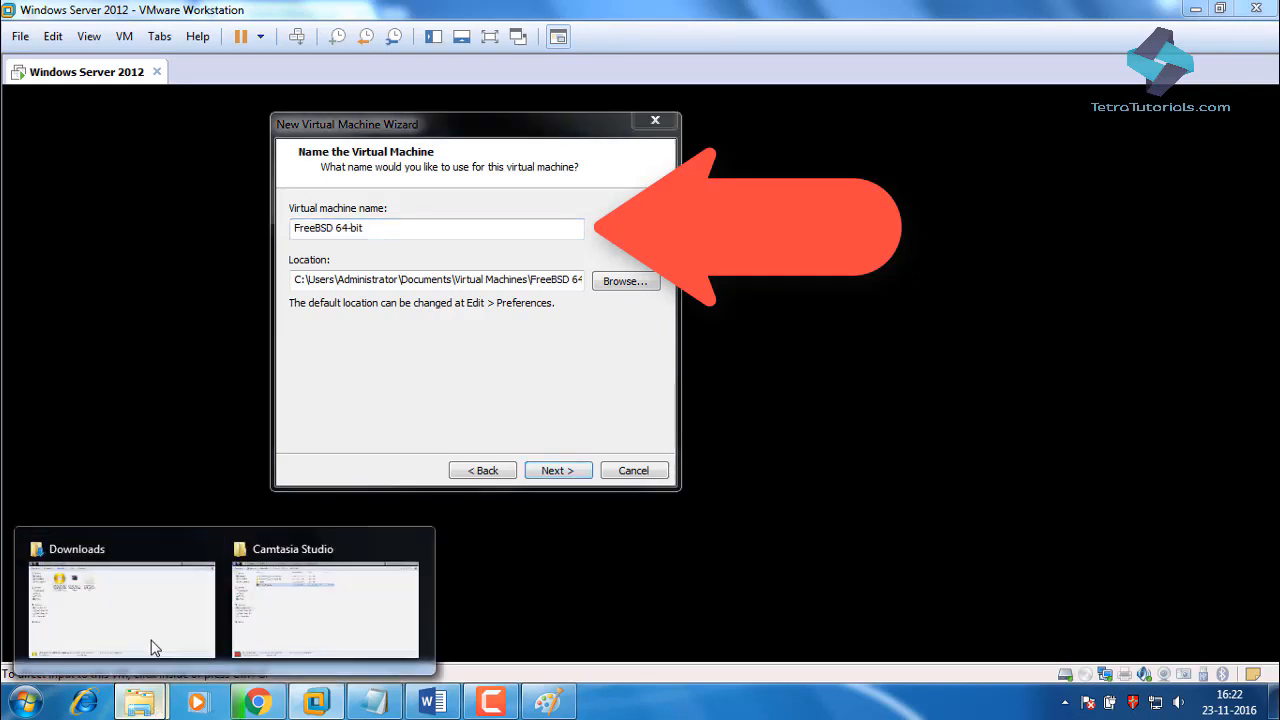
left_click(375, 702)
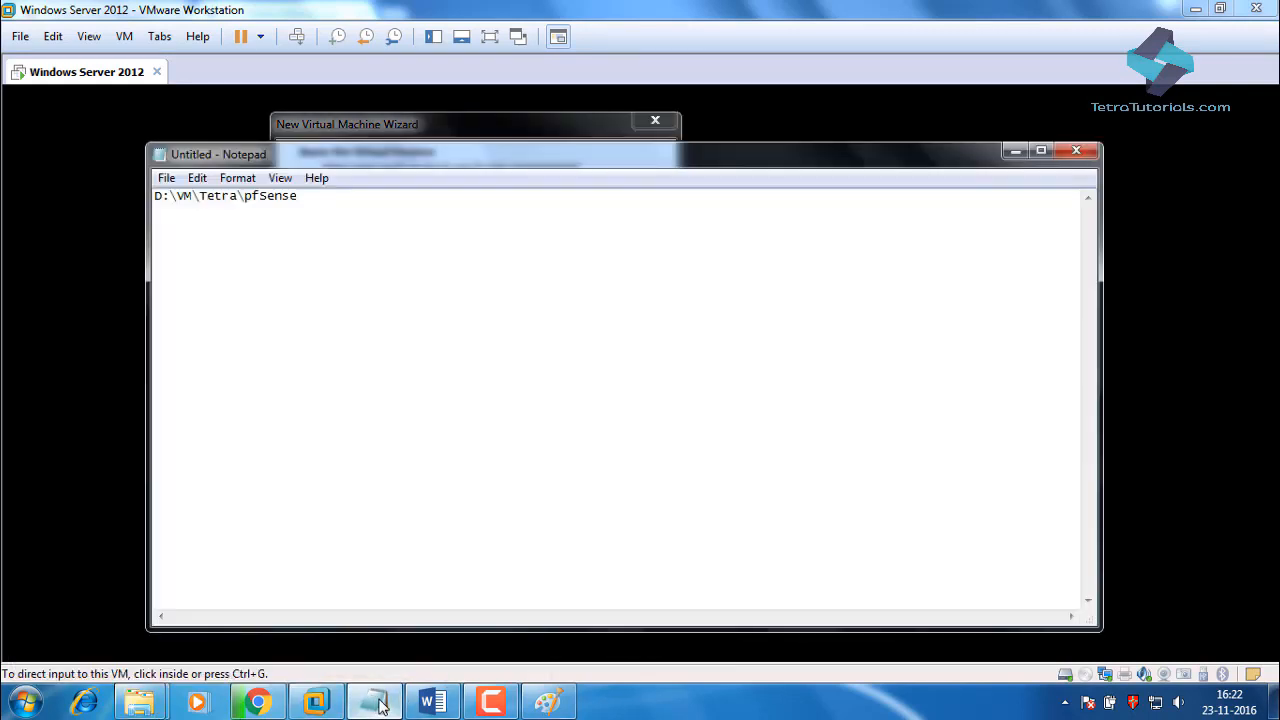
key("ctrl+a")
key("ctrl+c")
left_click(395, 707)
left_click(424, 280)
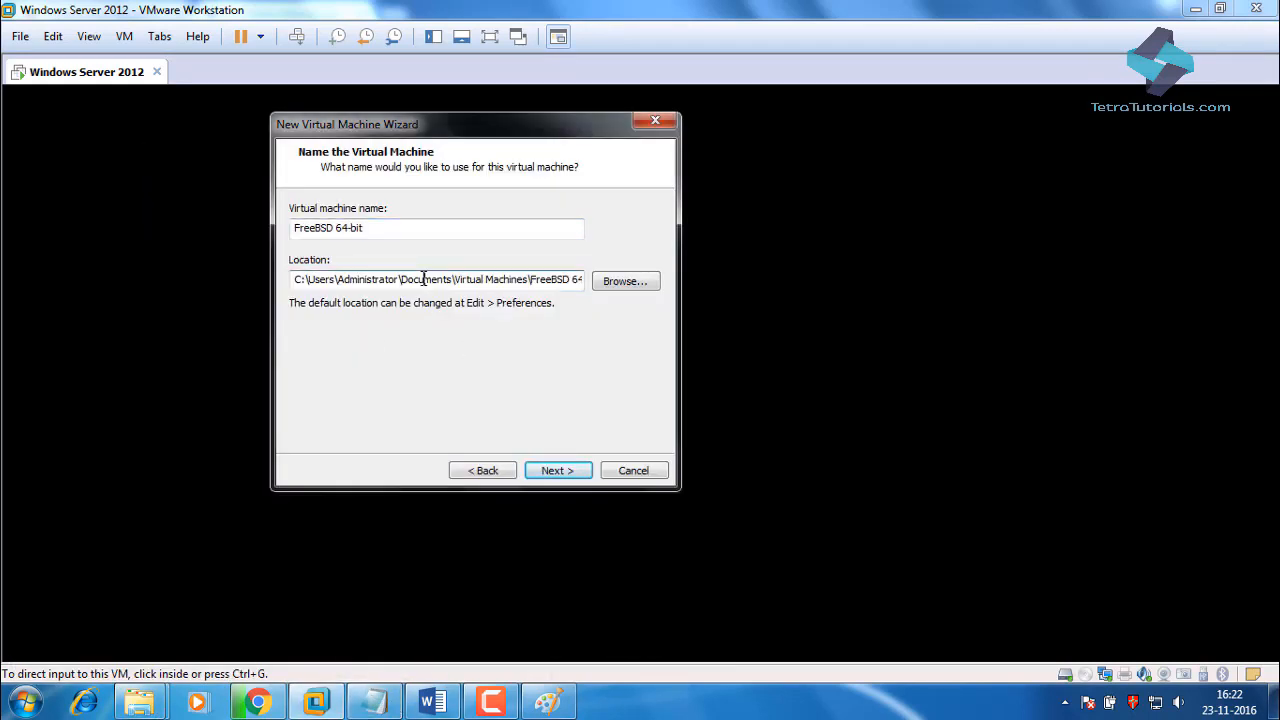
key("ctrl+a")
key("ctrl+v")
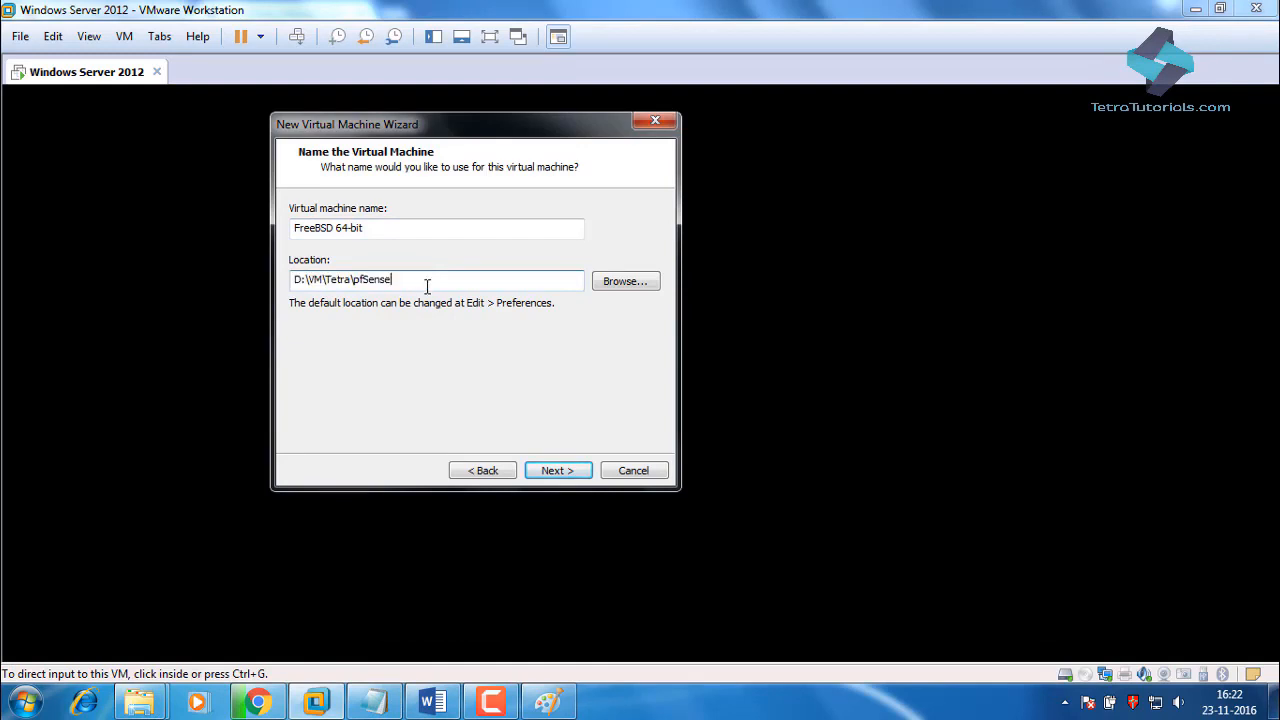
left_click(557, 471)
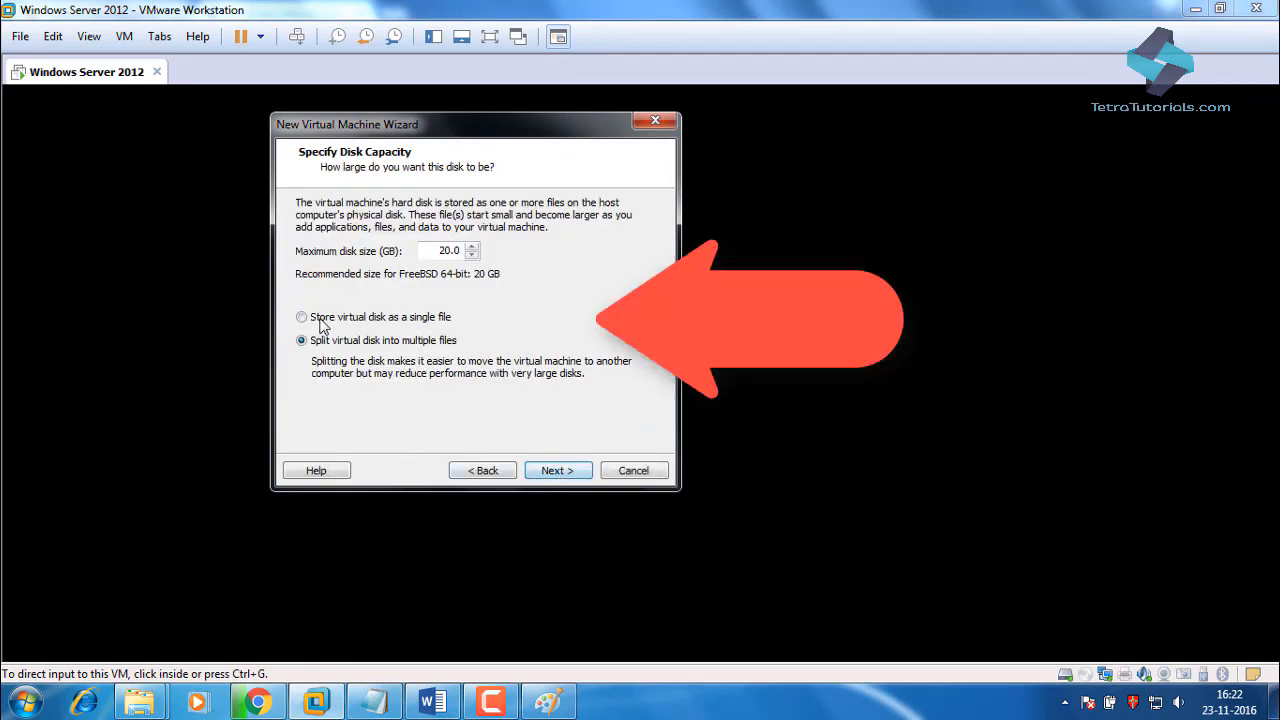
Store the virtual disk as a single file with a maximum size of 30 GB and create the virtual machine.
left_click(320, 318)
left_click_drag(435, 251, 461, 252)
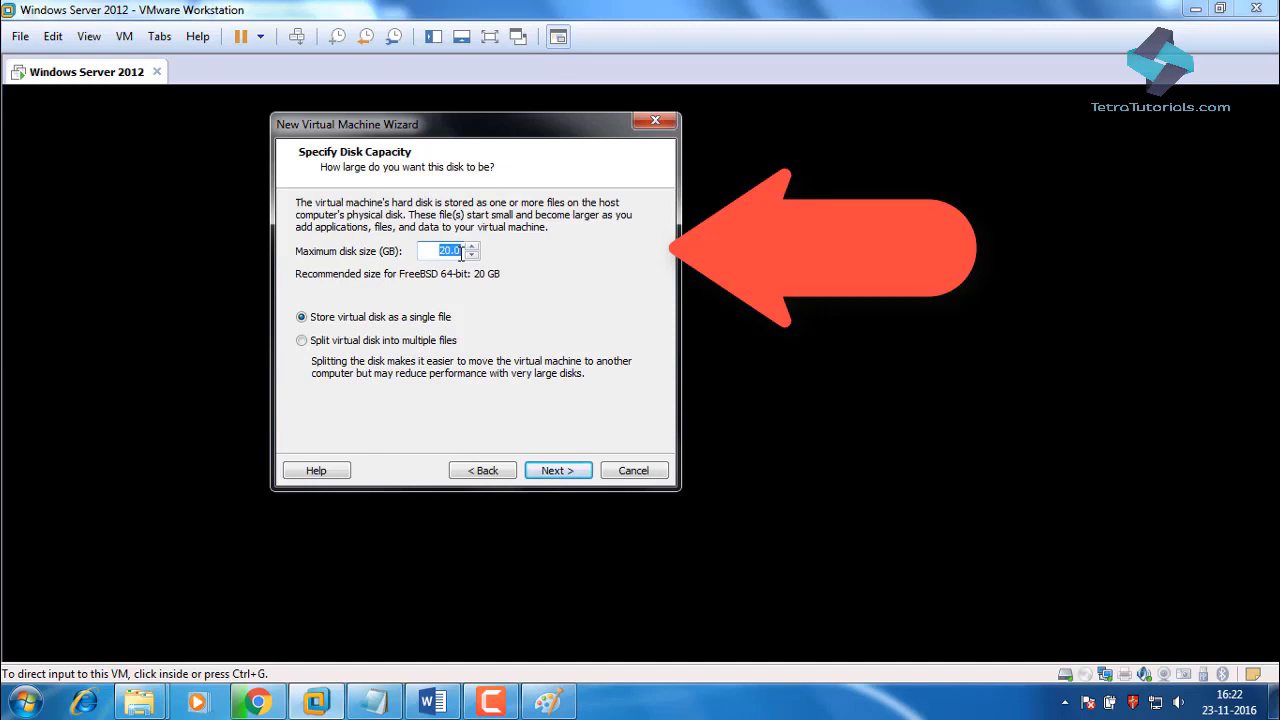
type("30")
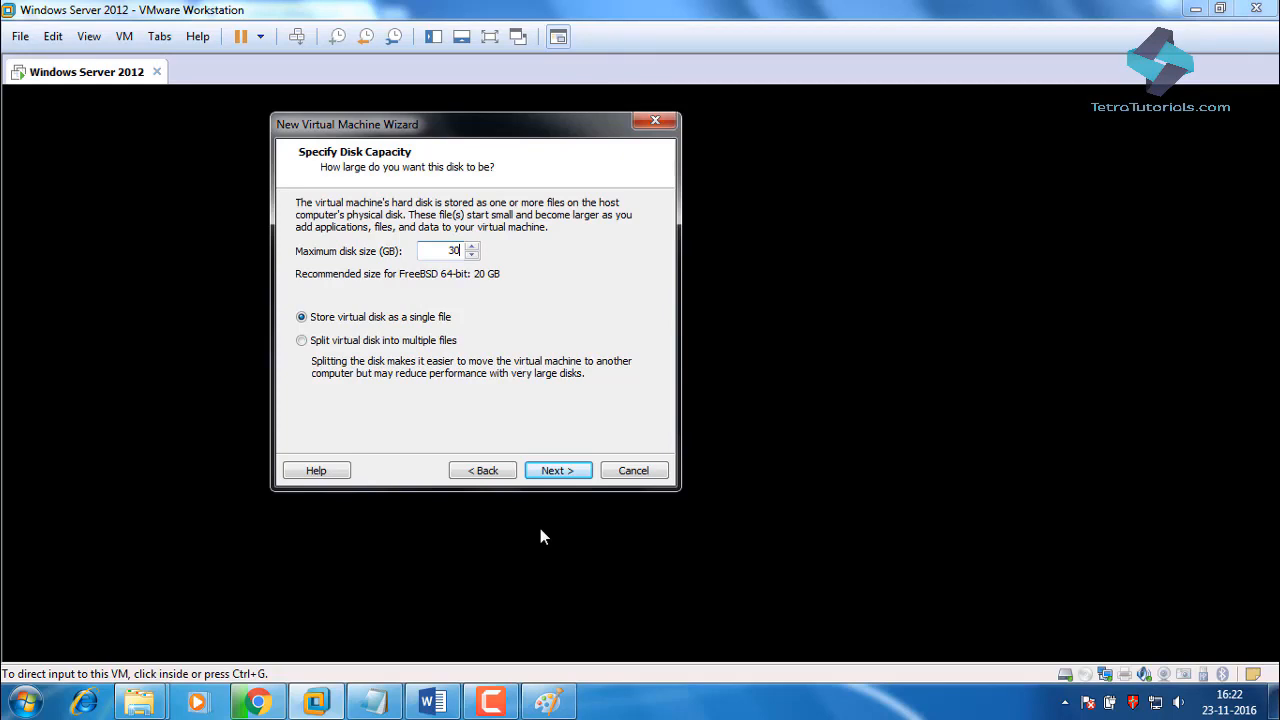
left_click(558, 469)
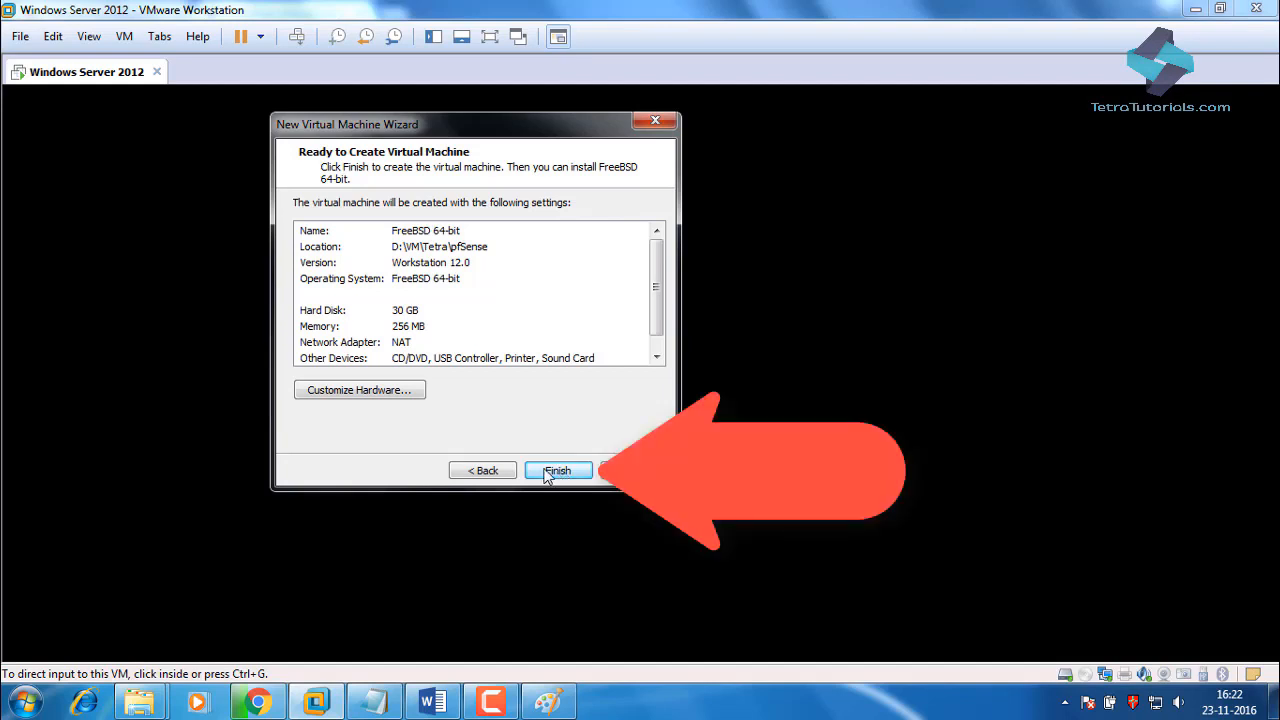
left_click(558, 472)
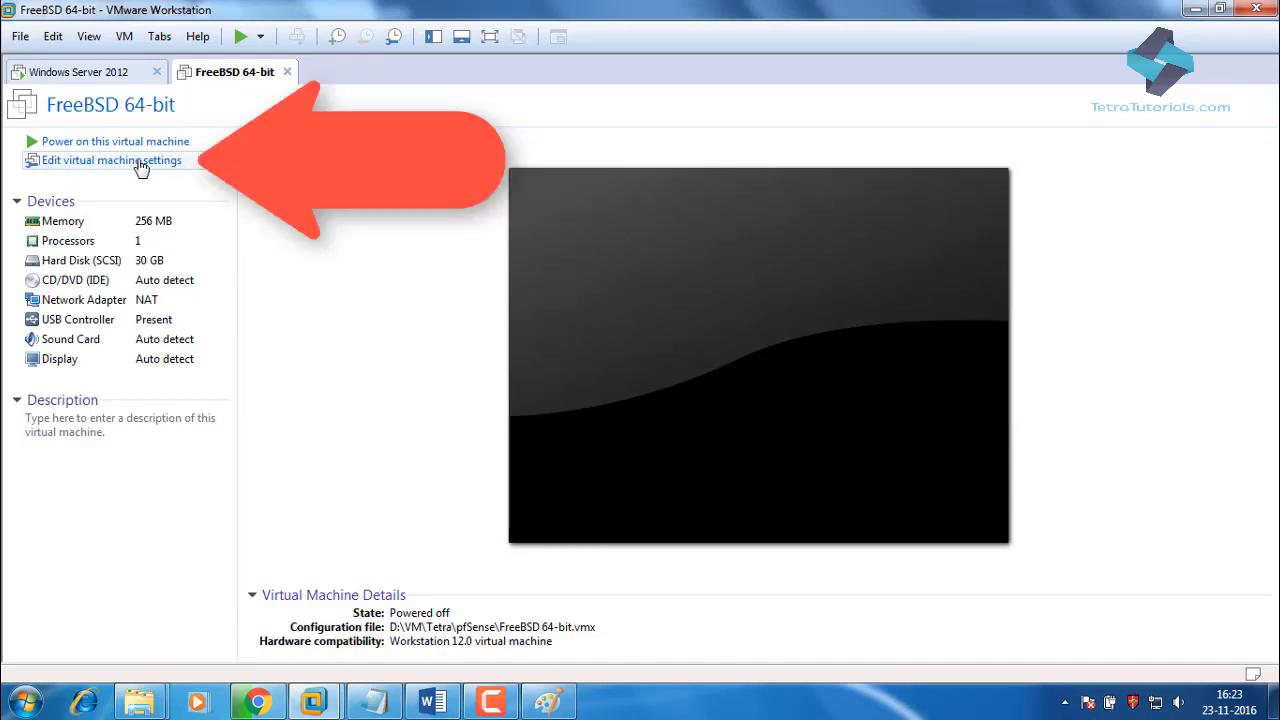
Add a second network adapter with a NAT connection to the FreeBSD 64-bit virtual machine's hardware.
left_click(114, 163)
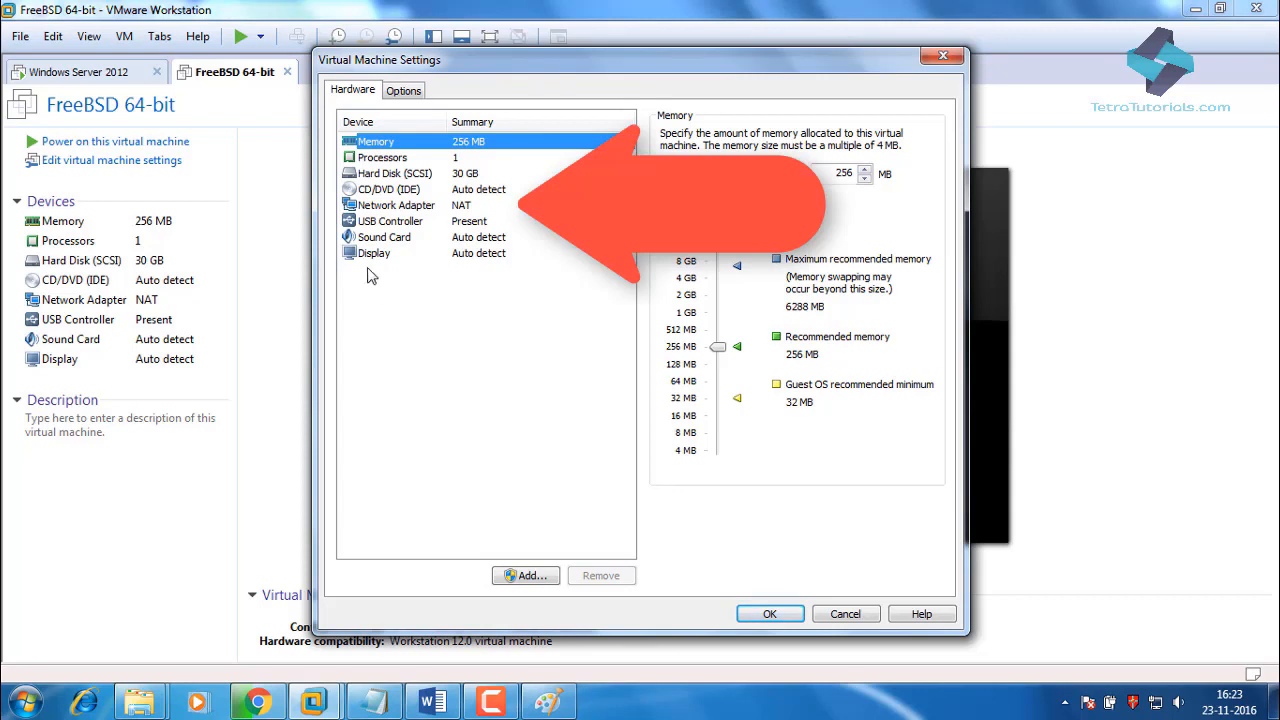
left_click(388, 206)
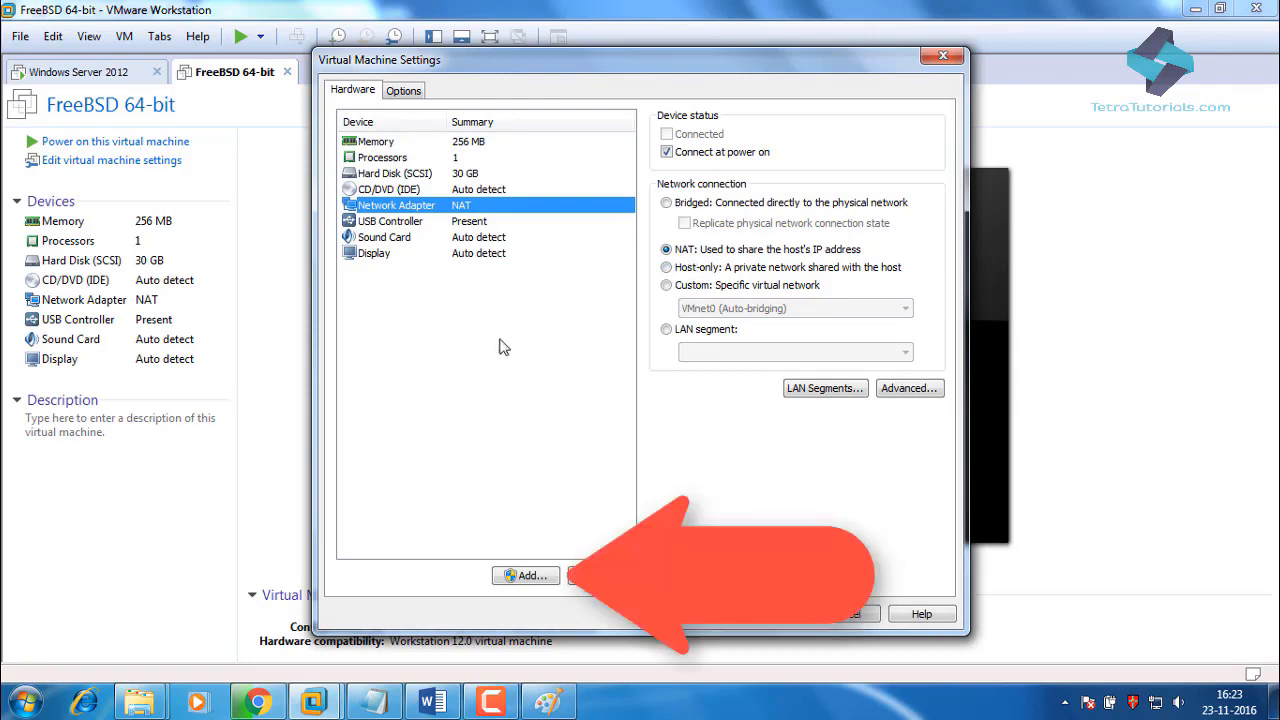
left_click(512, 580)
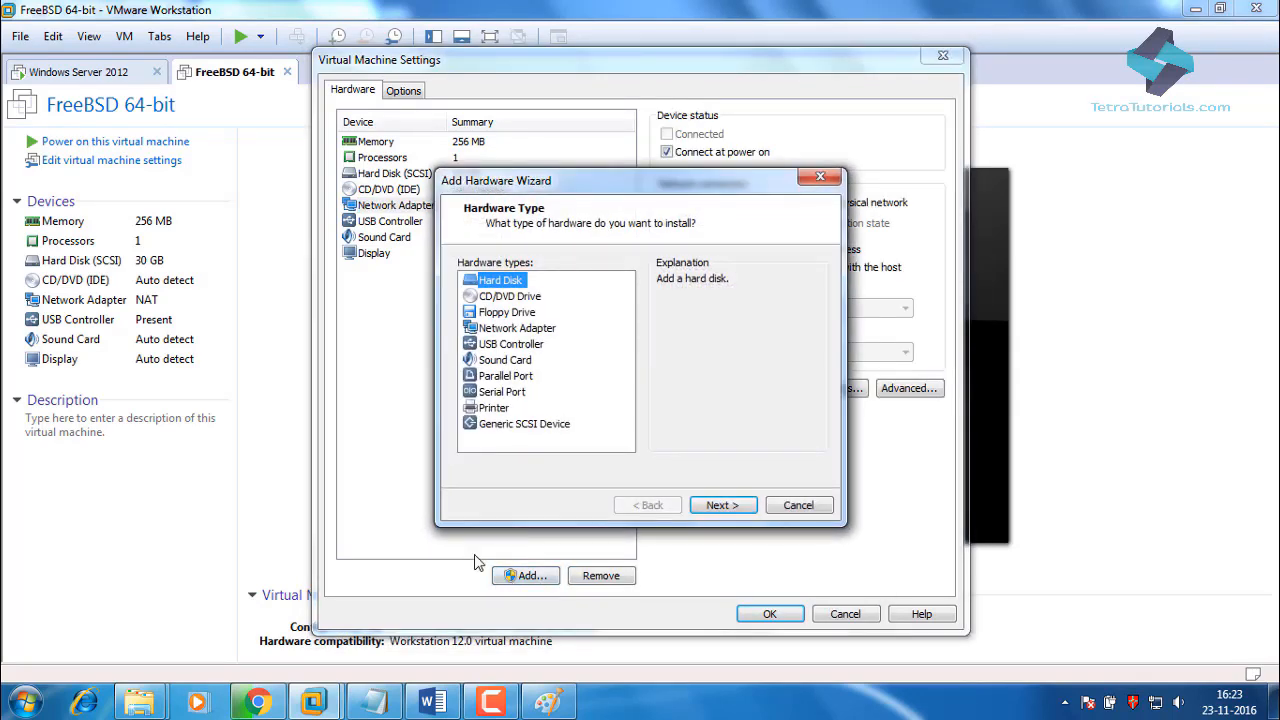
left_click(515, 332)
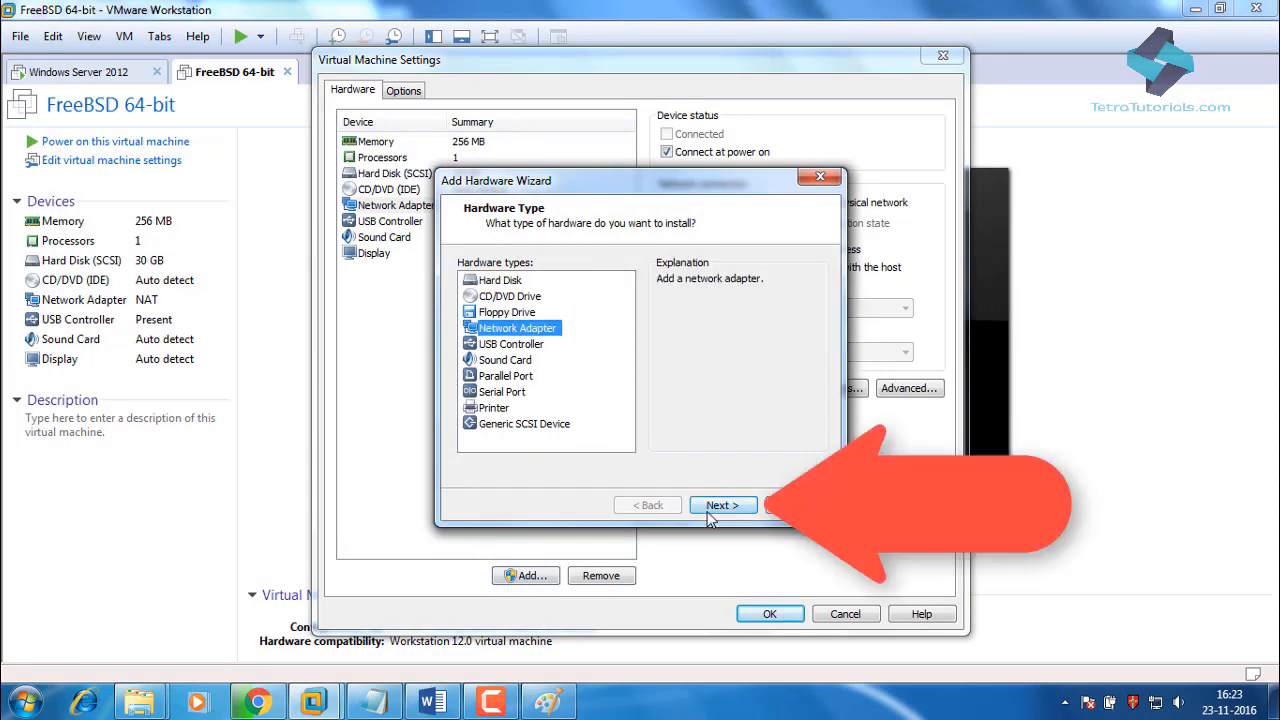
double_click(515, 330)
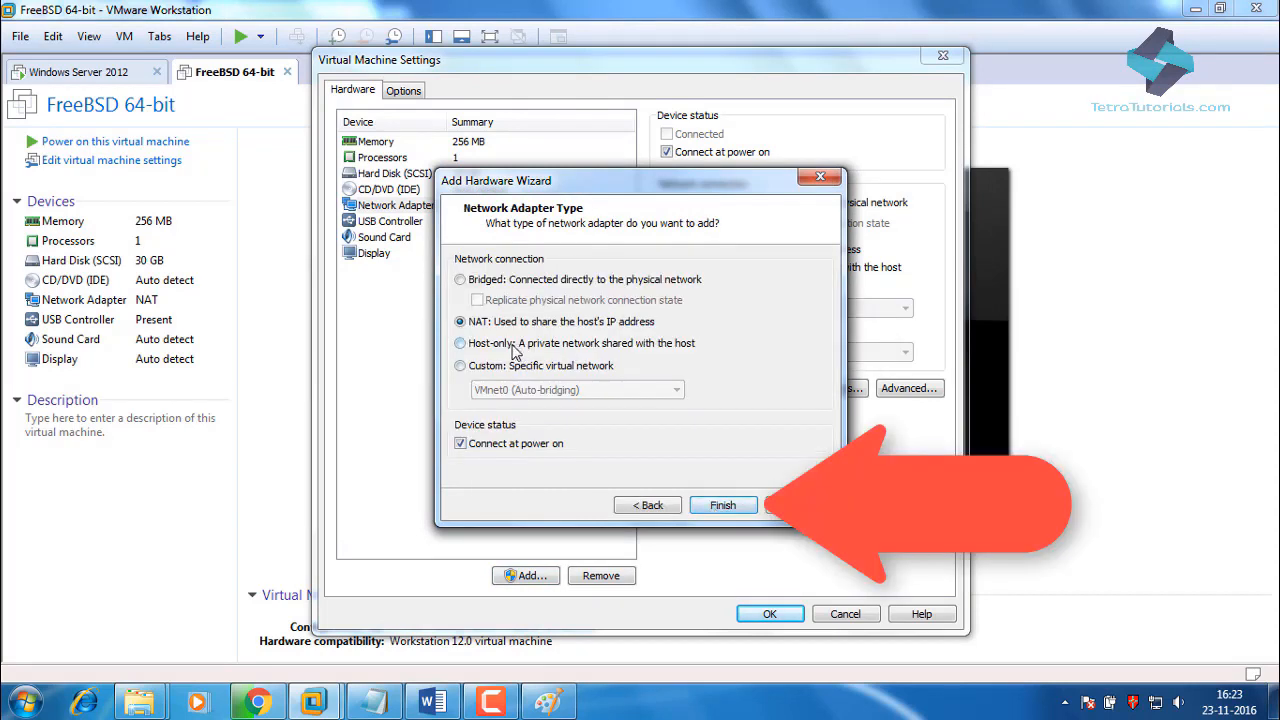
left_click(726, 508)
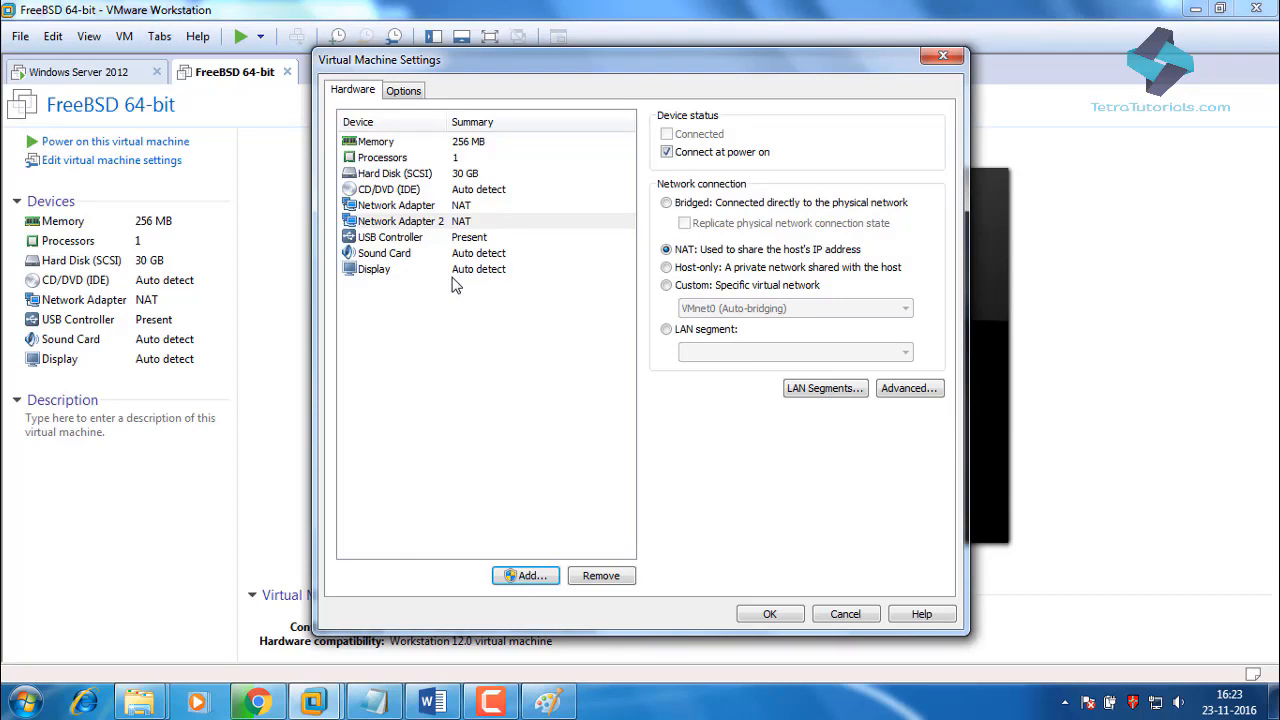
Connect Network Adapter 2 to LAN Segment 1.
left_click(441, 224)
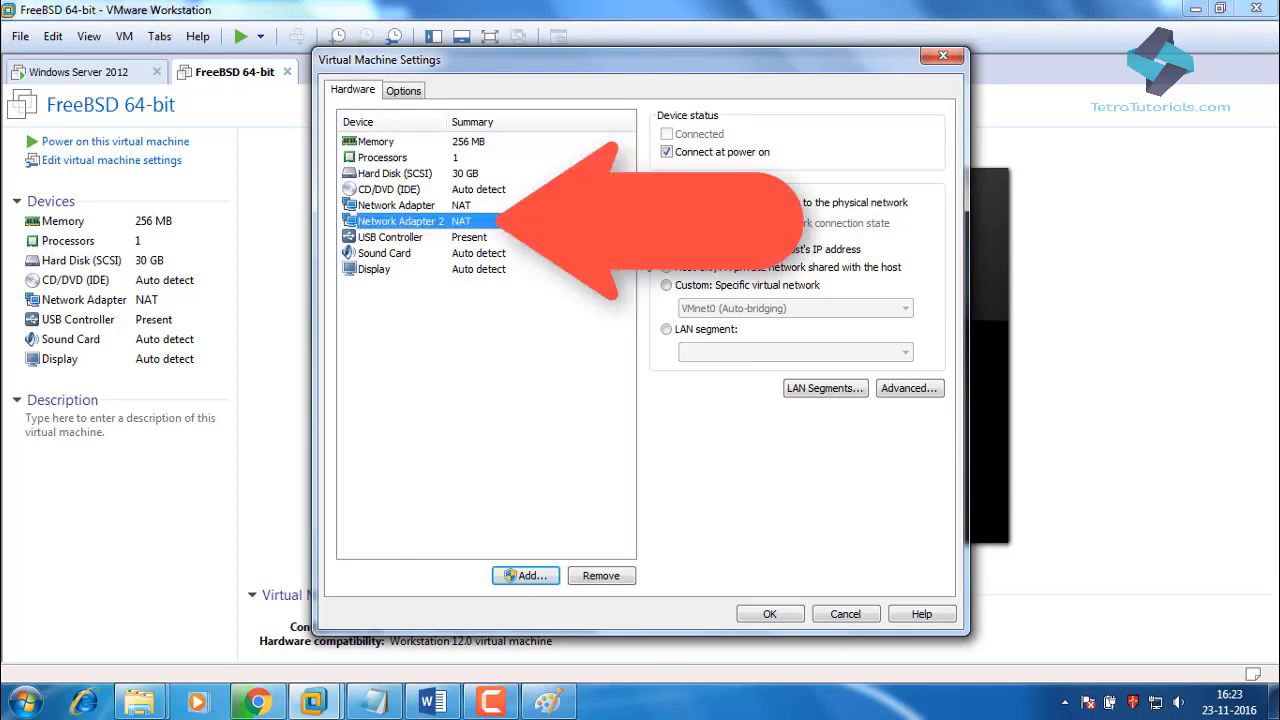
left_click(666, 329)
left_click(754, 355)
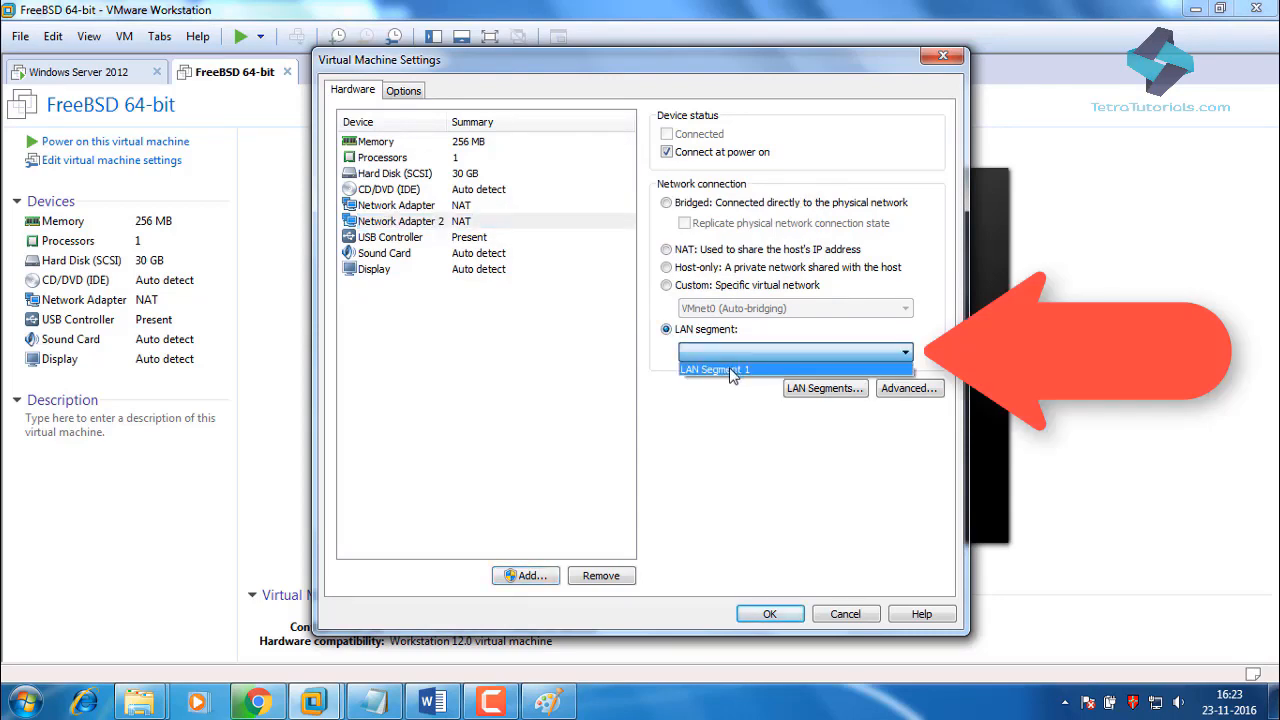
left_click(736, 370)
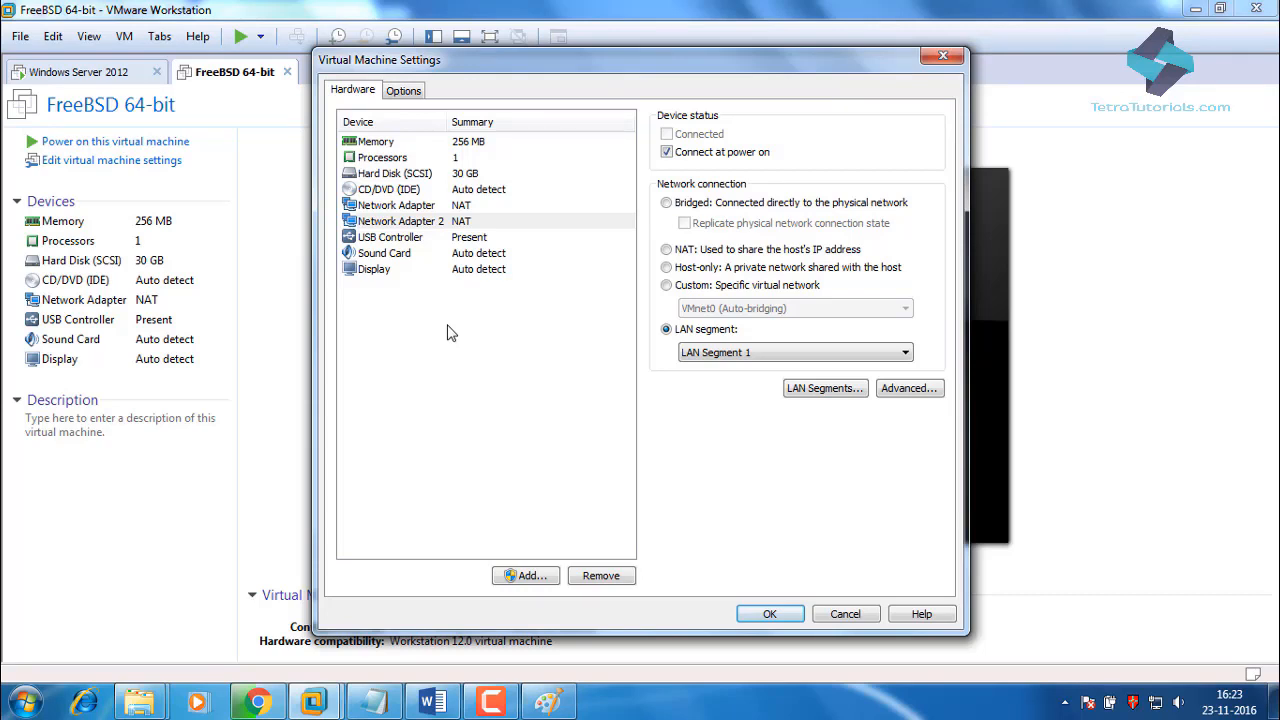
Set the virtual machine's CD/DVD drive to use the ISO image pfSense-CE-2.3.2-RELEASE-amd64.iso from Downloads and save the settings.
left_click(464, 389)
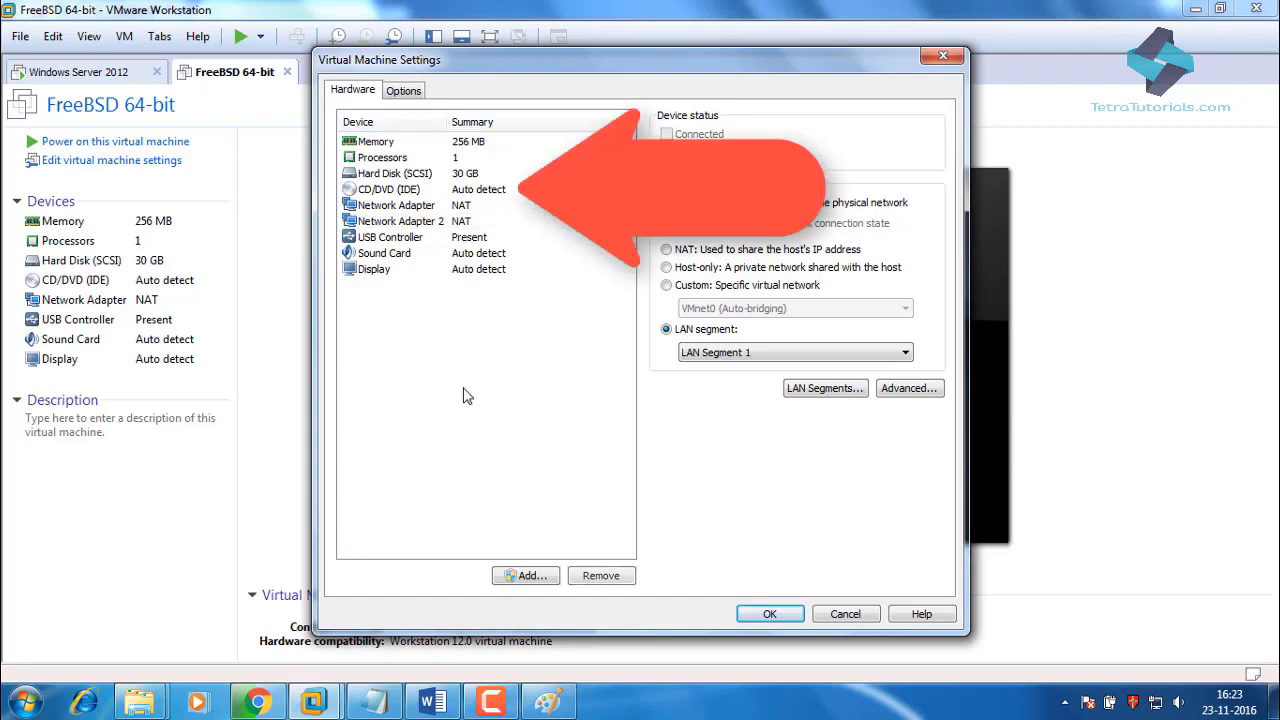
left_click(399, 190)
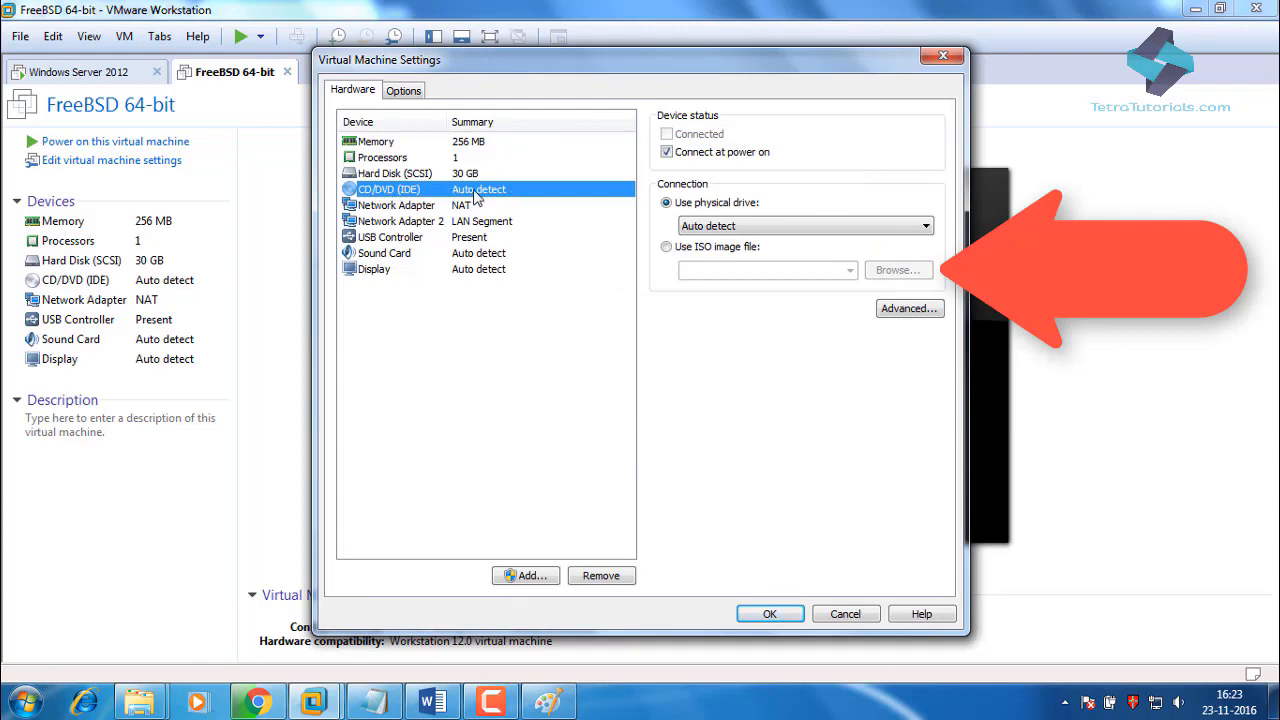
left_click(680, 248)
left_click(897, 272)
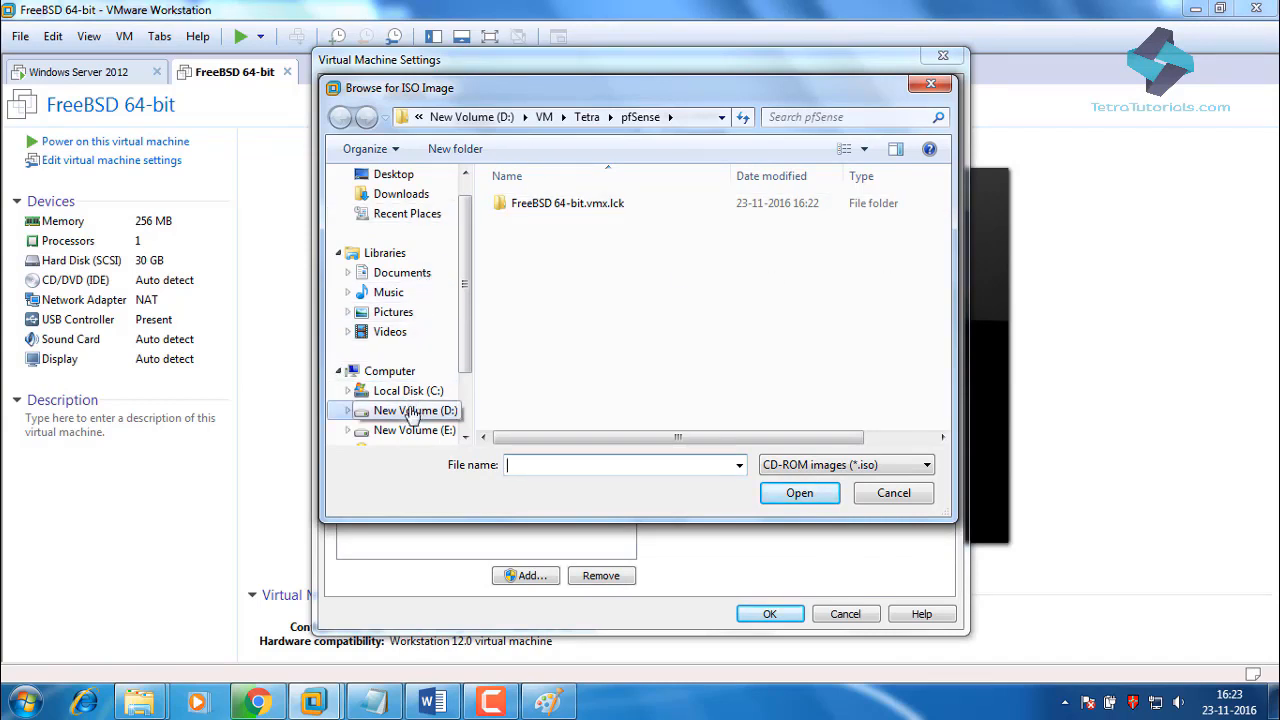
left_click(401, 194)
left_click(544, 221)
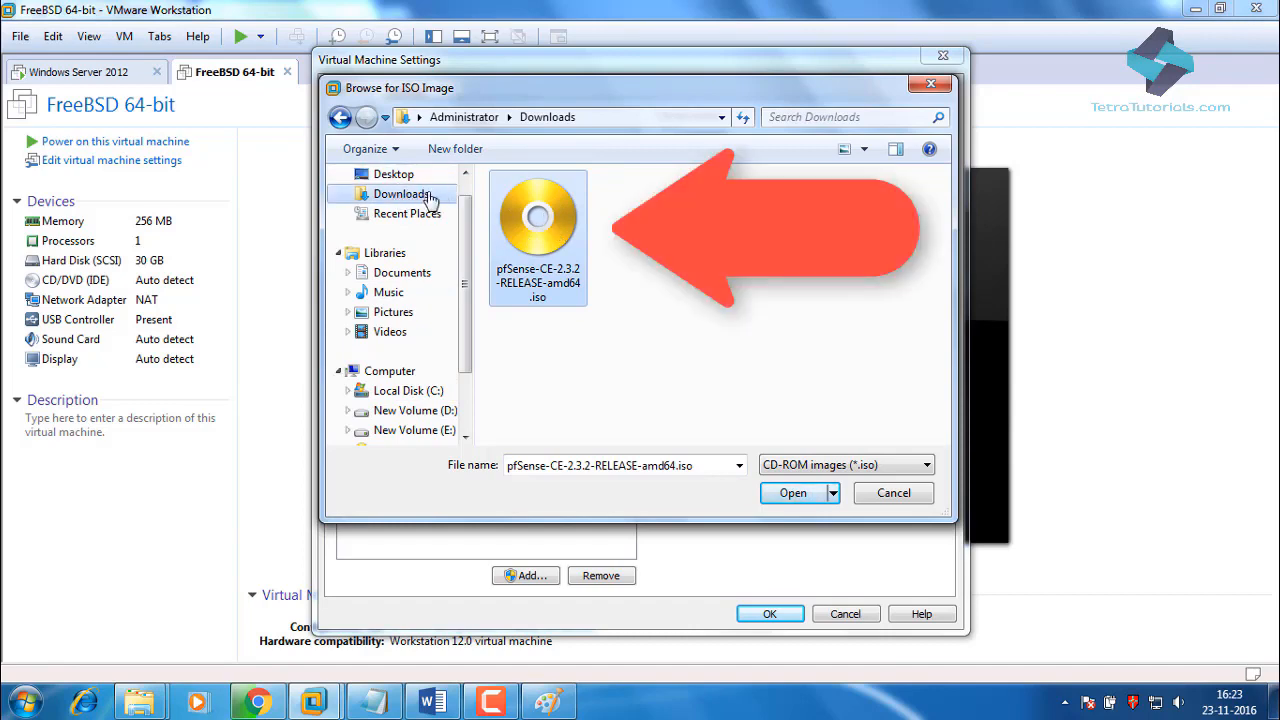
left_click(791, 496)
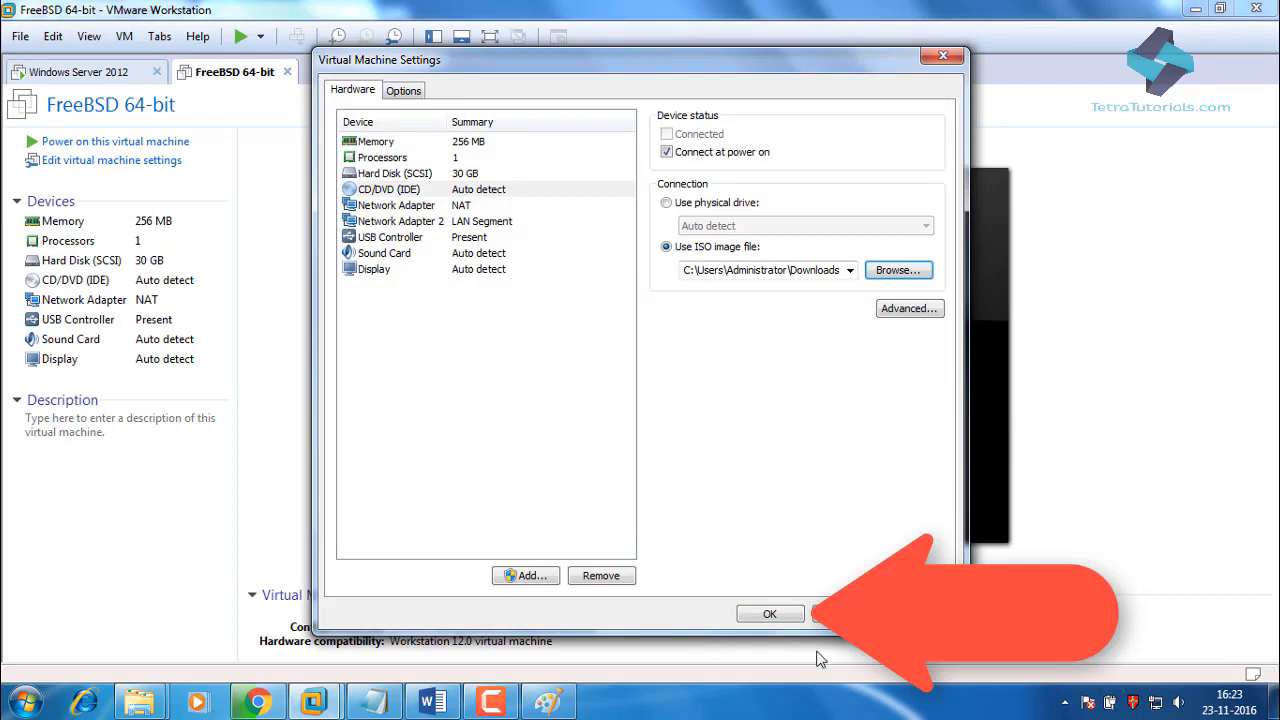
left_click(780, 616)
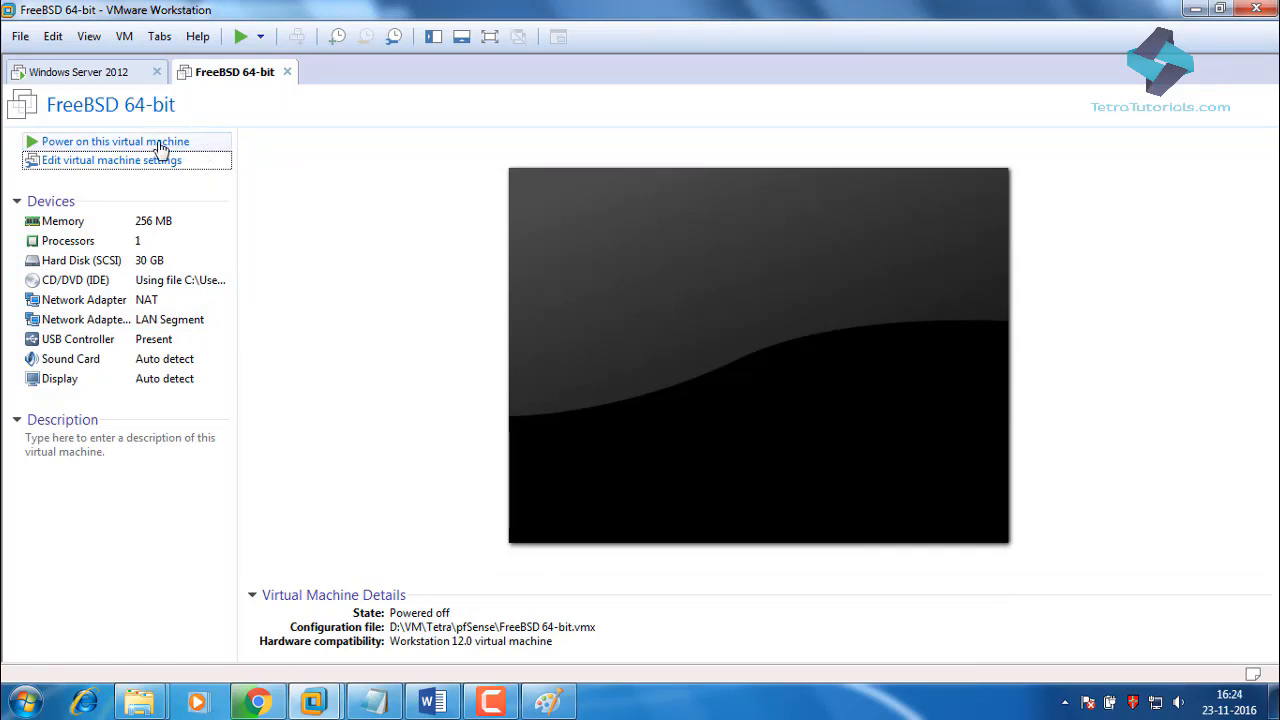
Power on the FreeBSD 64-bit virtual machine in full screen, boot pfSense in multi-user mode and launch the installer.
left_click(490, 40)
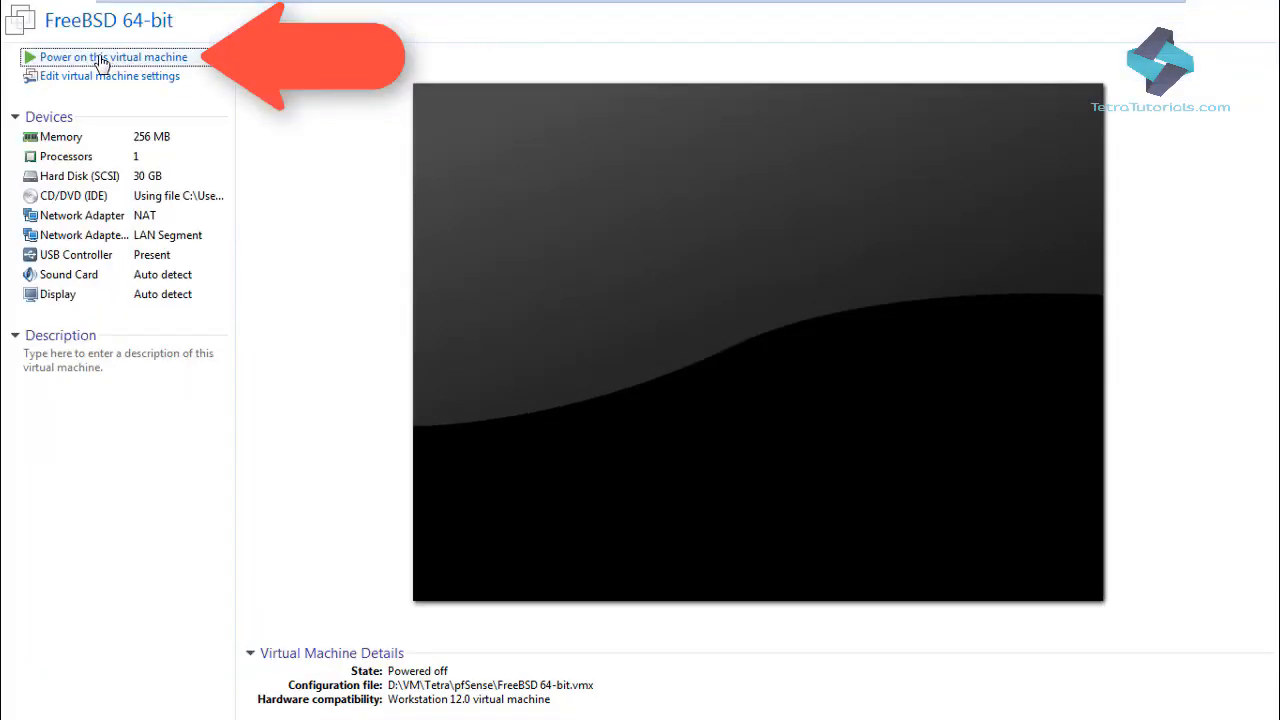
key("ctrl+b")
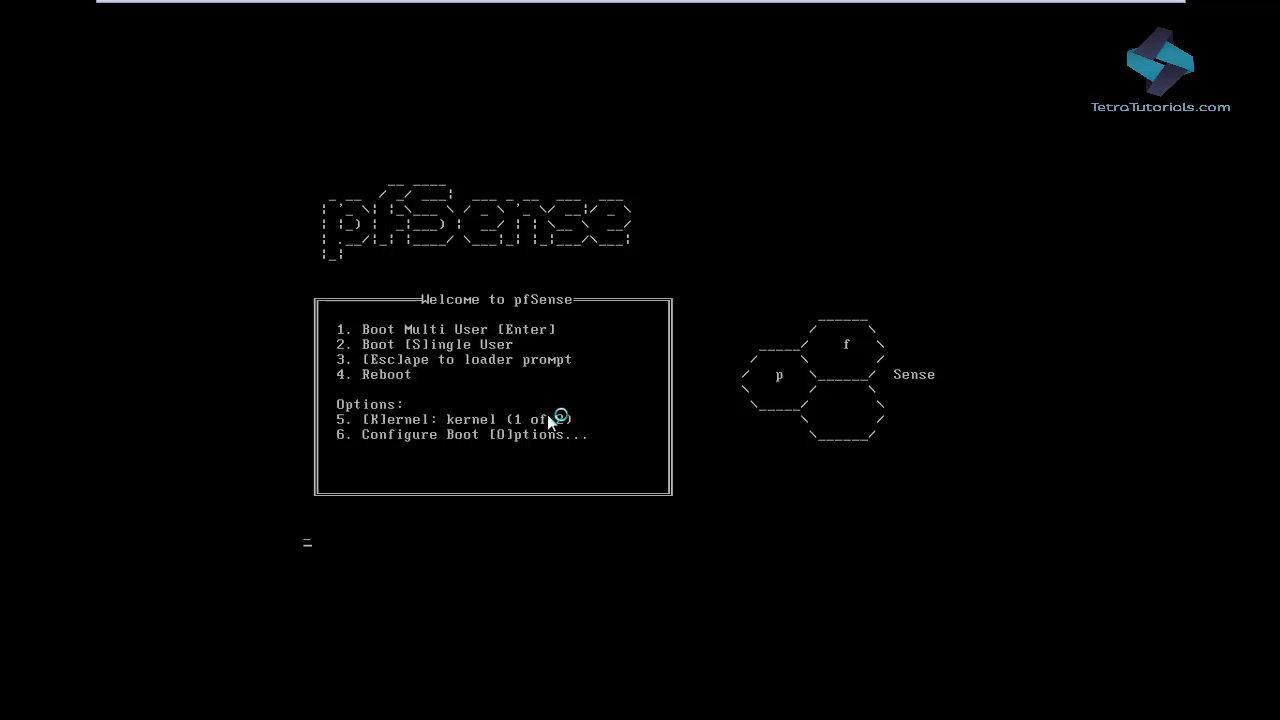
left_click(628, 453)
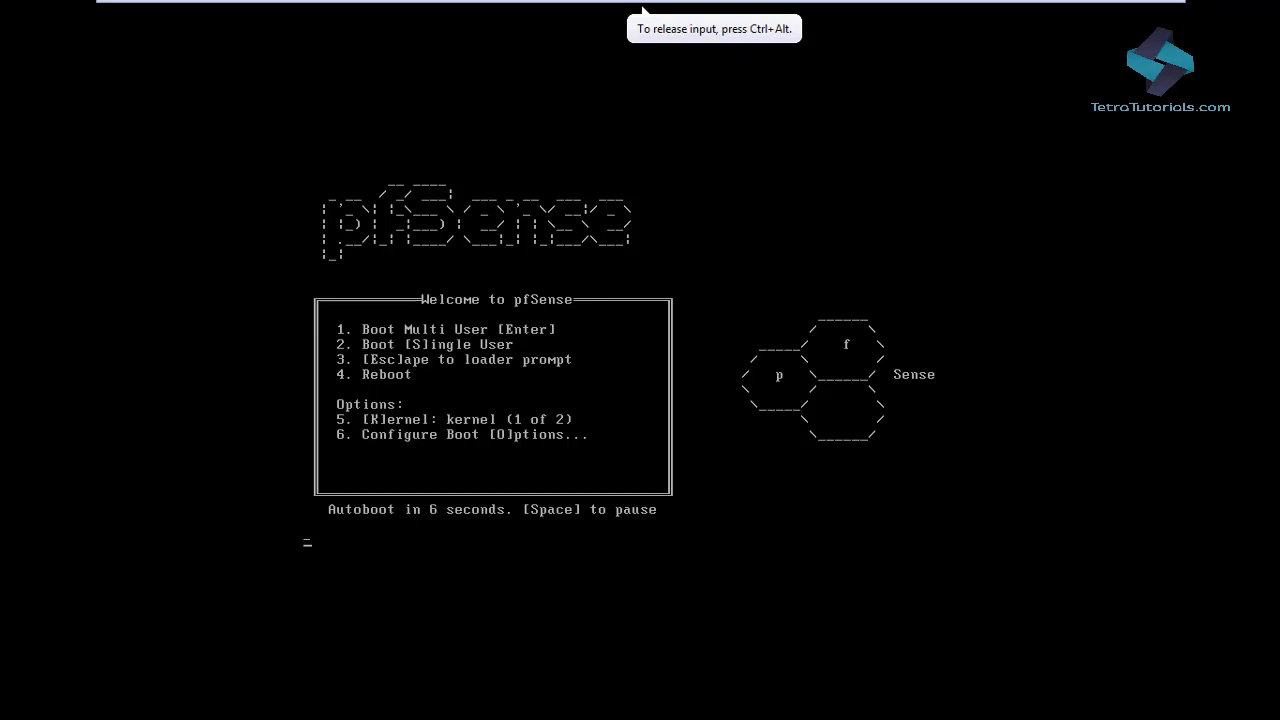
key("Return")
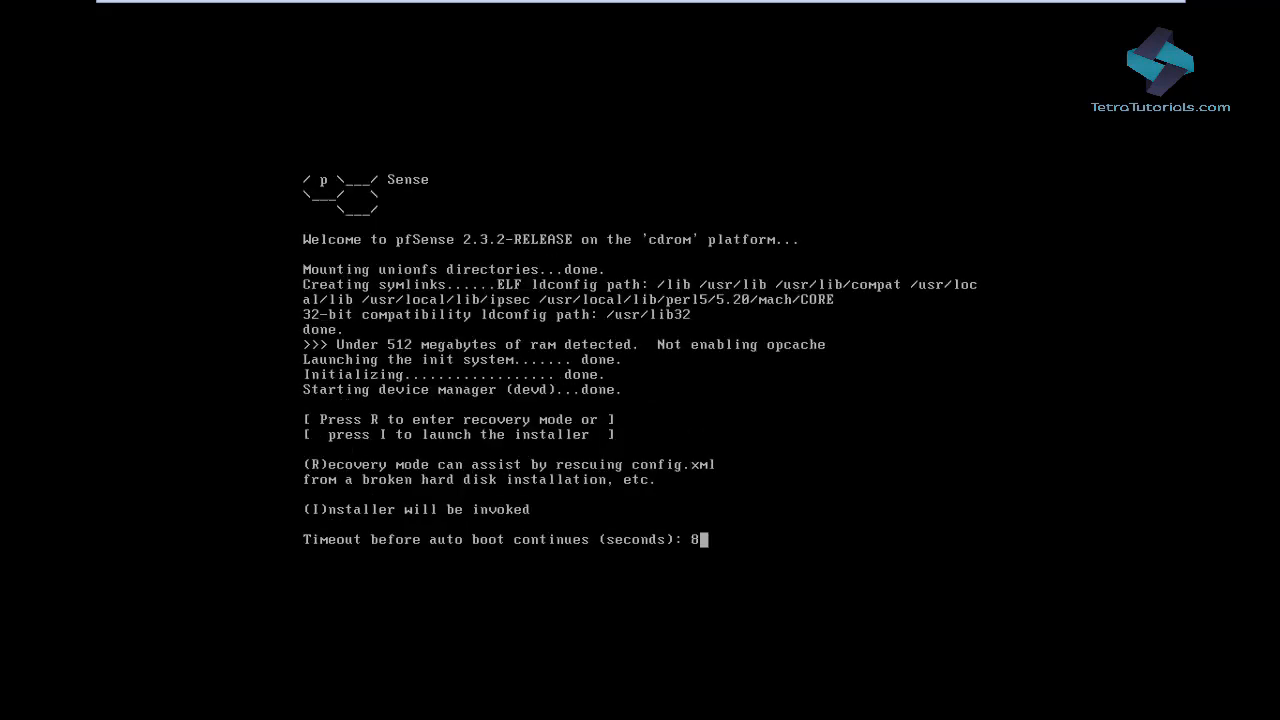
key("i")
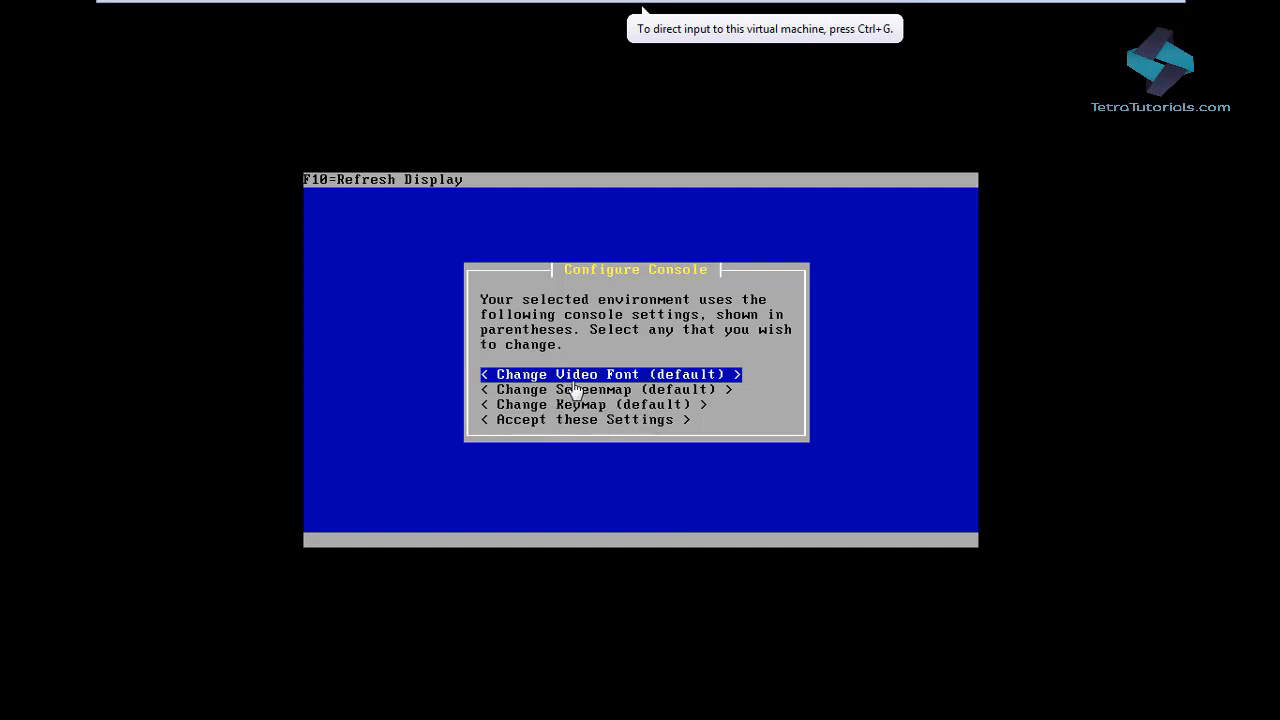
Accept the default video font, screenmap and keymap in the installer's console configuration.
left_click(578, 383)
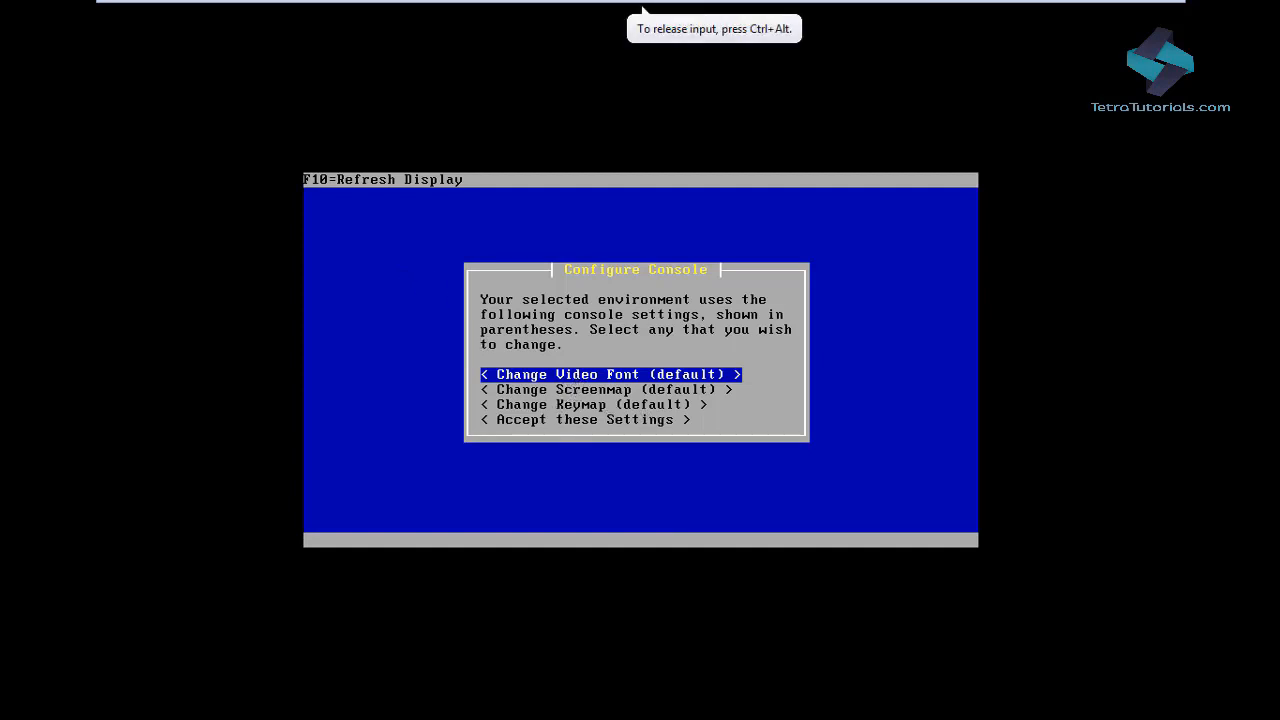
key("Down")
key("Down")
key("Down")
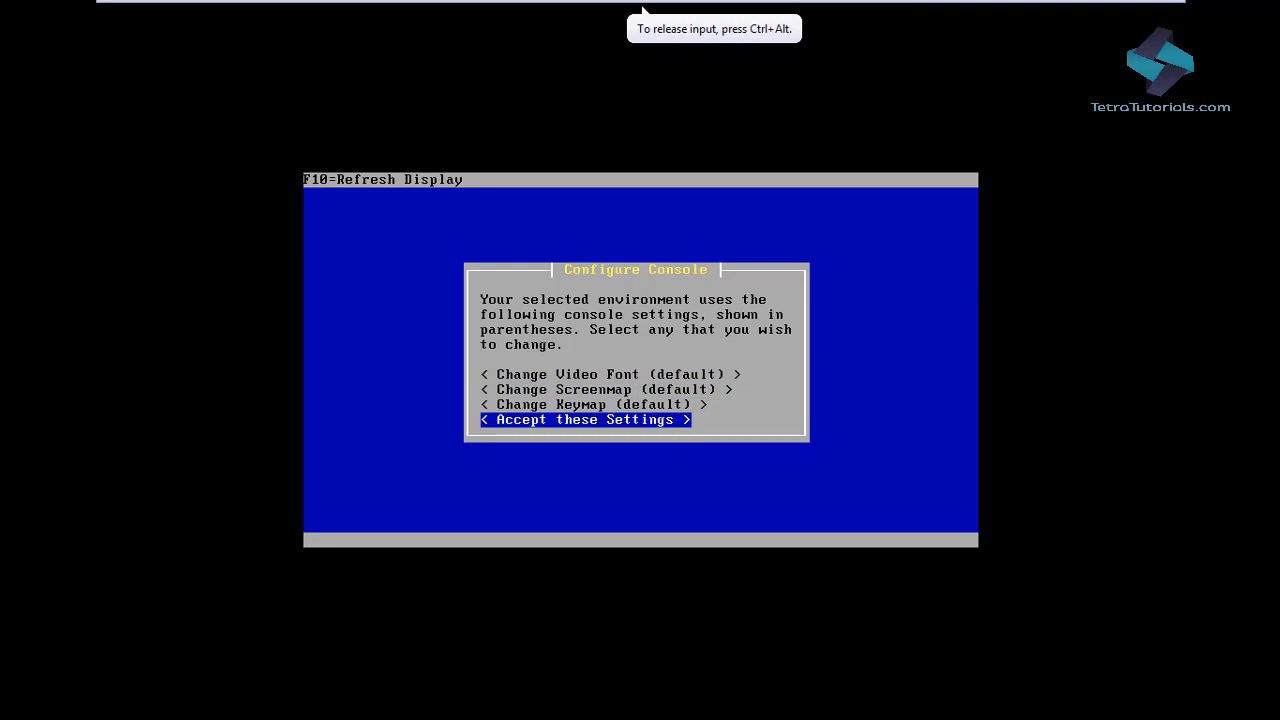
key("Return")
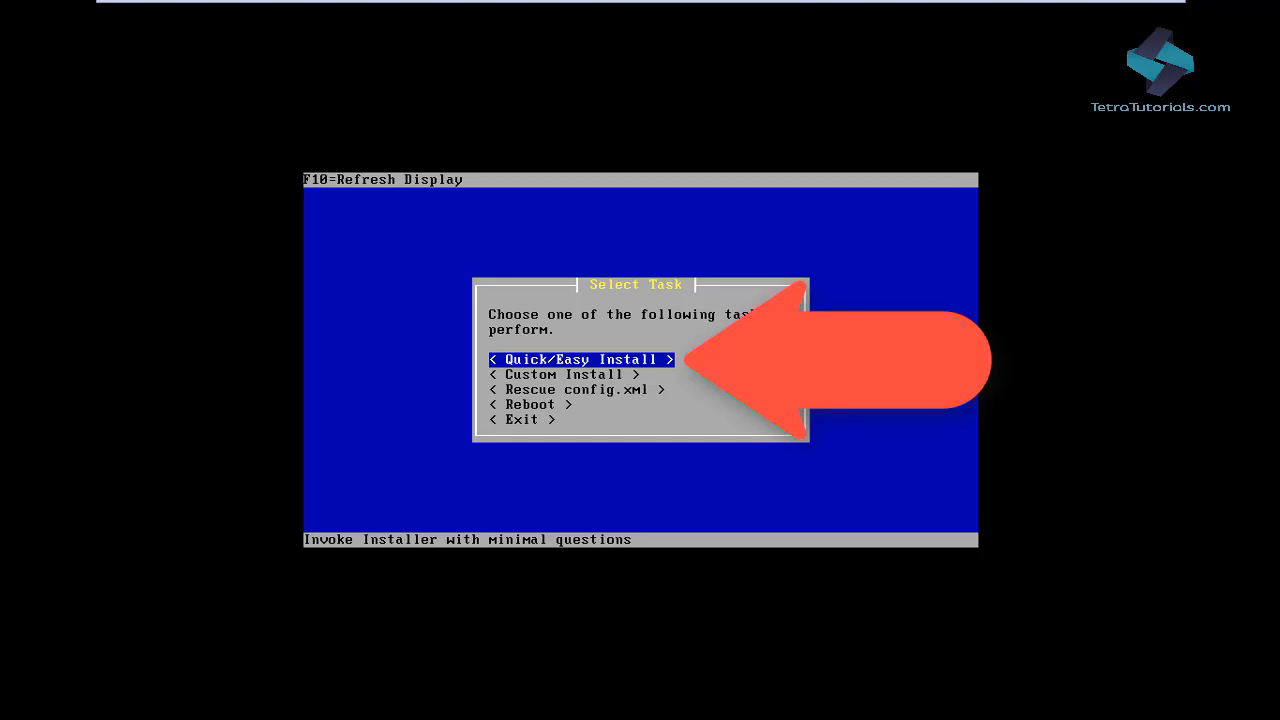
Run the Quick/Easy Install of pfSense with the Standard Kernel and reboot the machine.
key("Return")
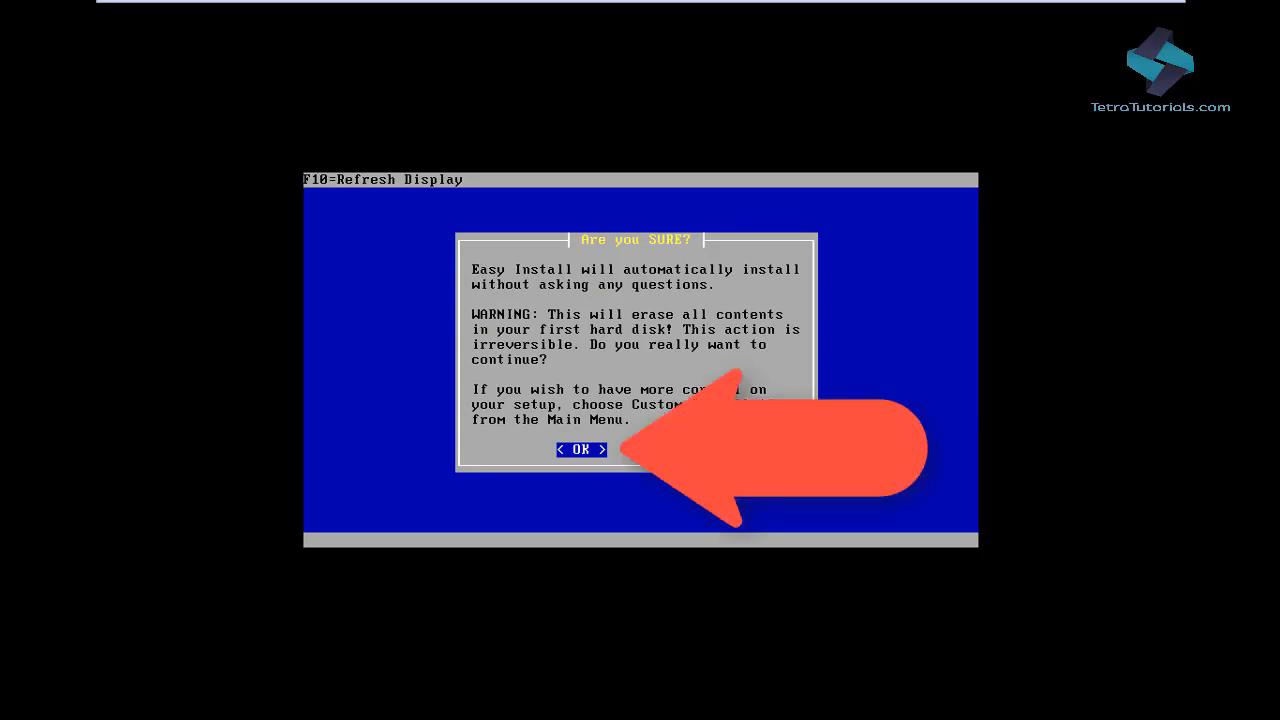
key("Return")
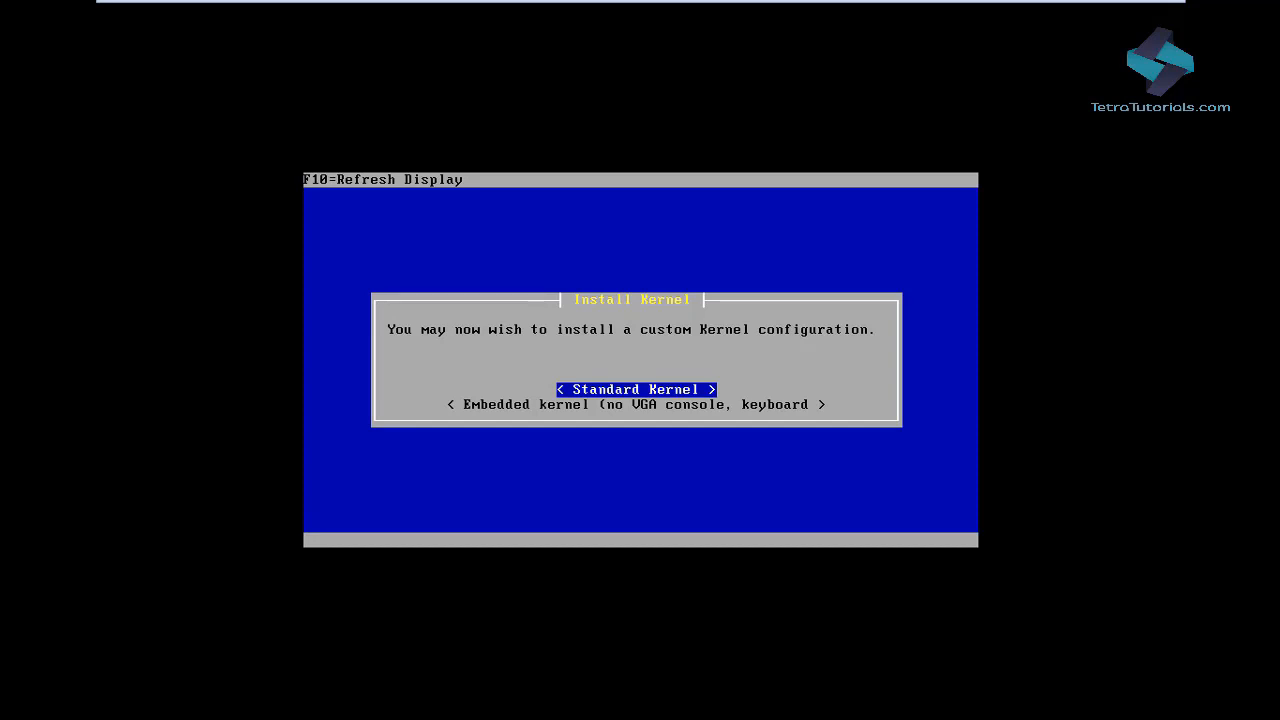
key("Return")
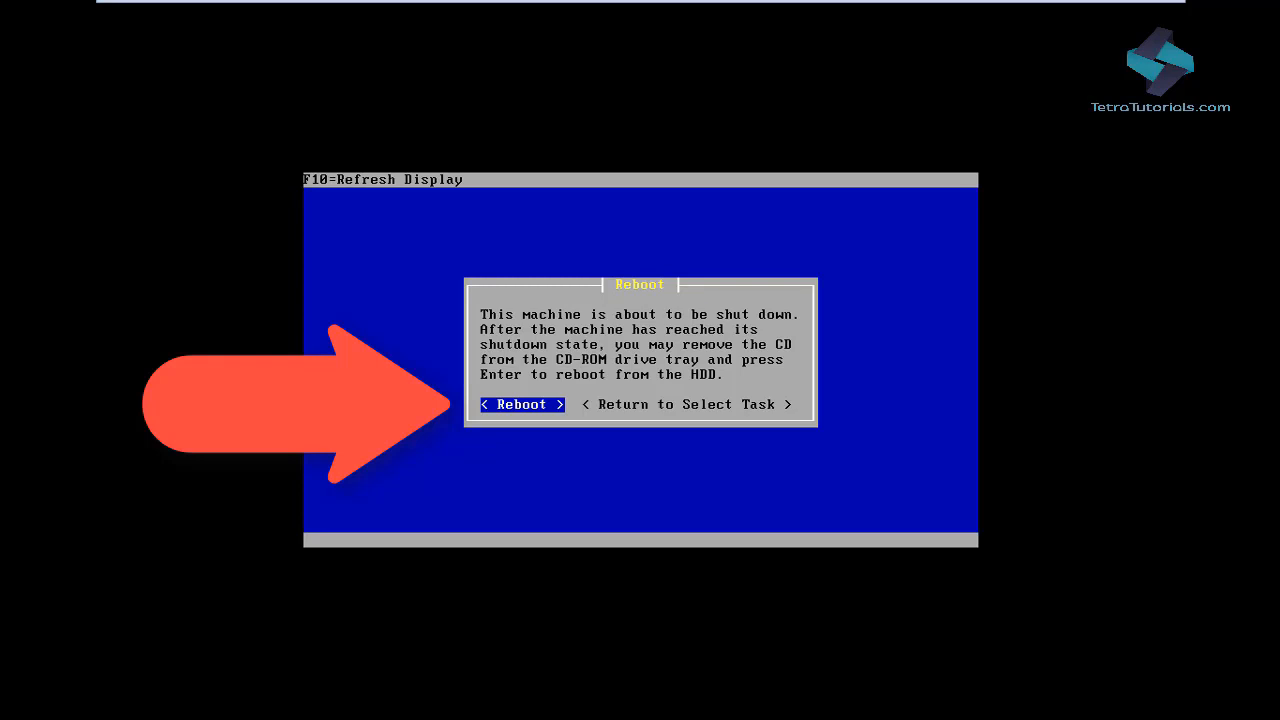
key("Return")
Leave full screen during the reboot, switch the CD/DVD drive from the ISO image to the auto-detected physical drive, and return to full screen.
key("ctrl+alt")
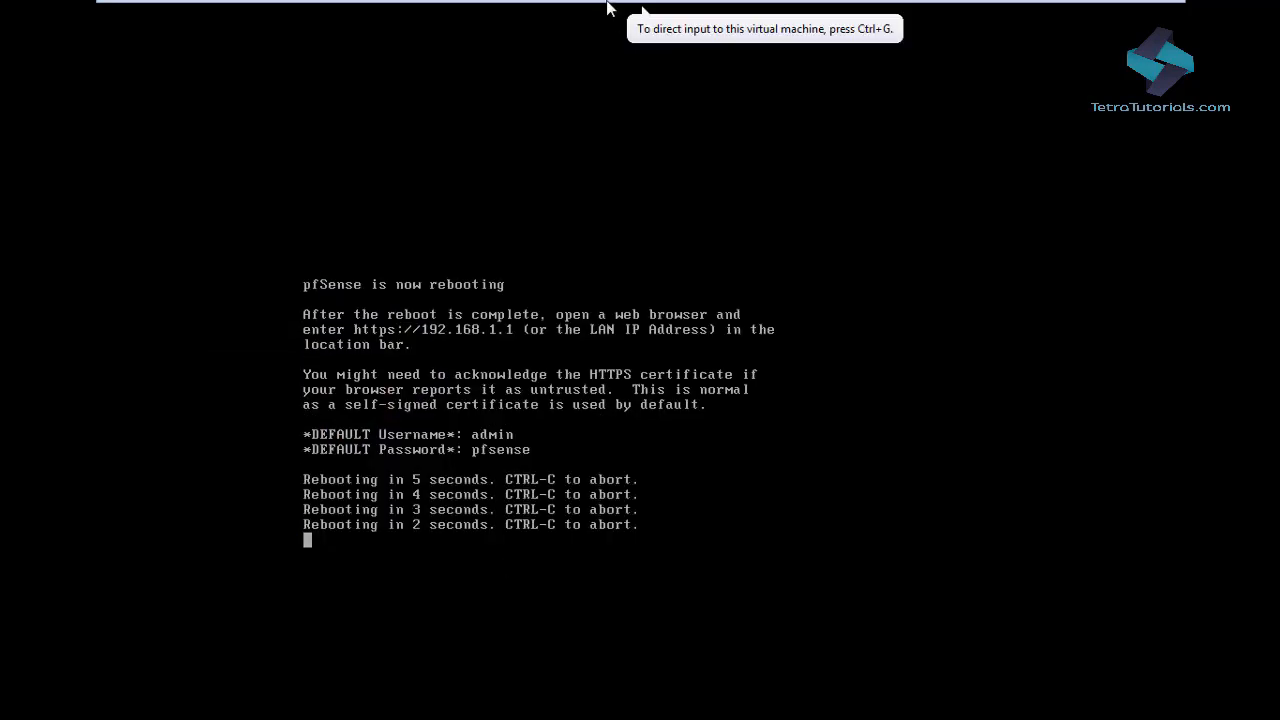
left_click(632, 14)
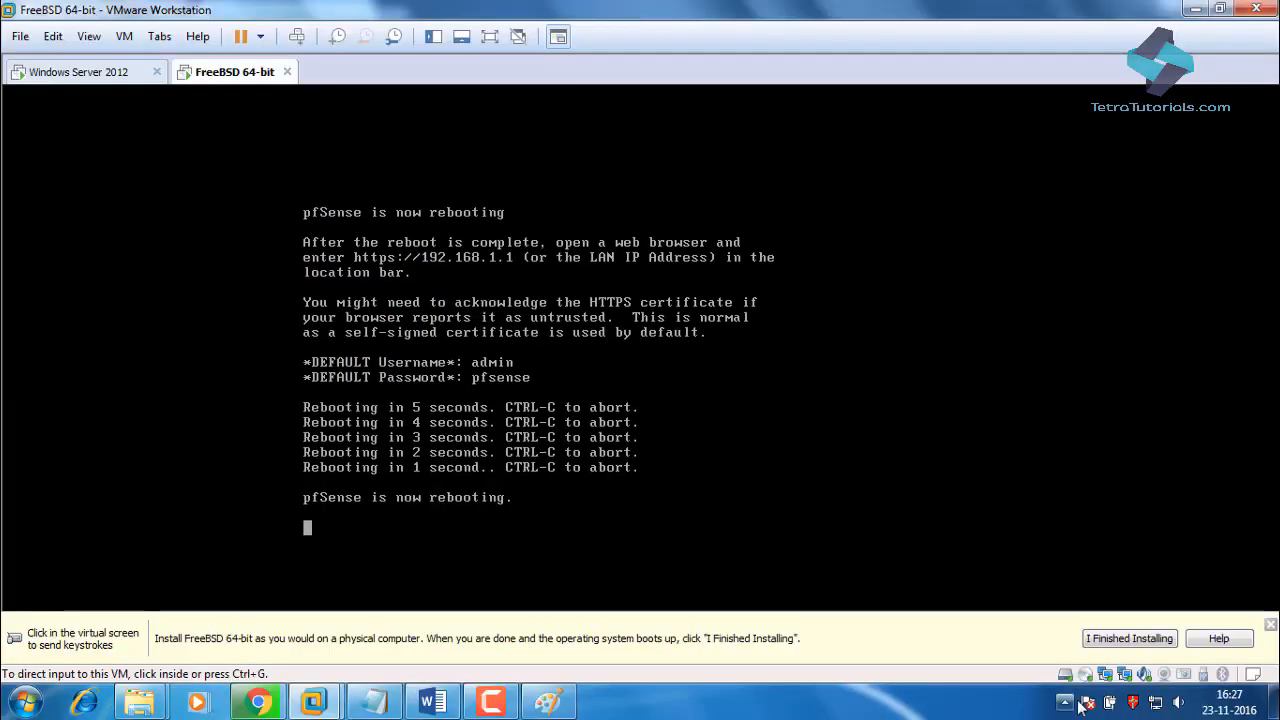
right_click(1088, 676)
left_click(1119, 660)
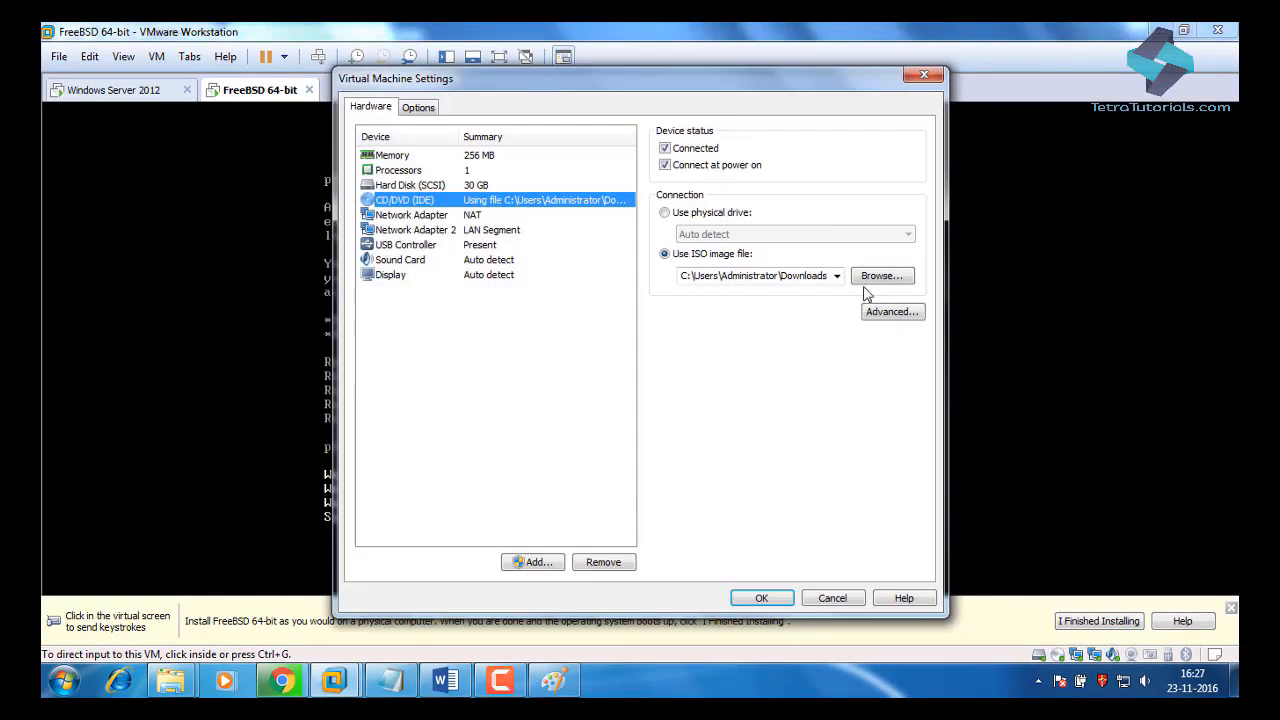
left_click_drag(718, 86, 896, 82)
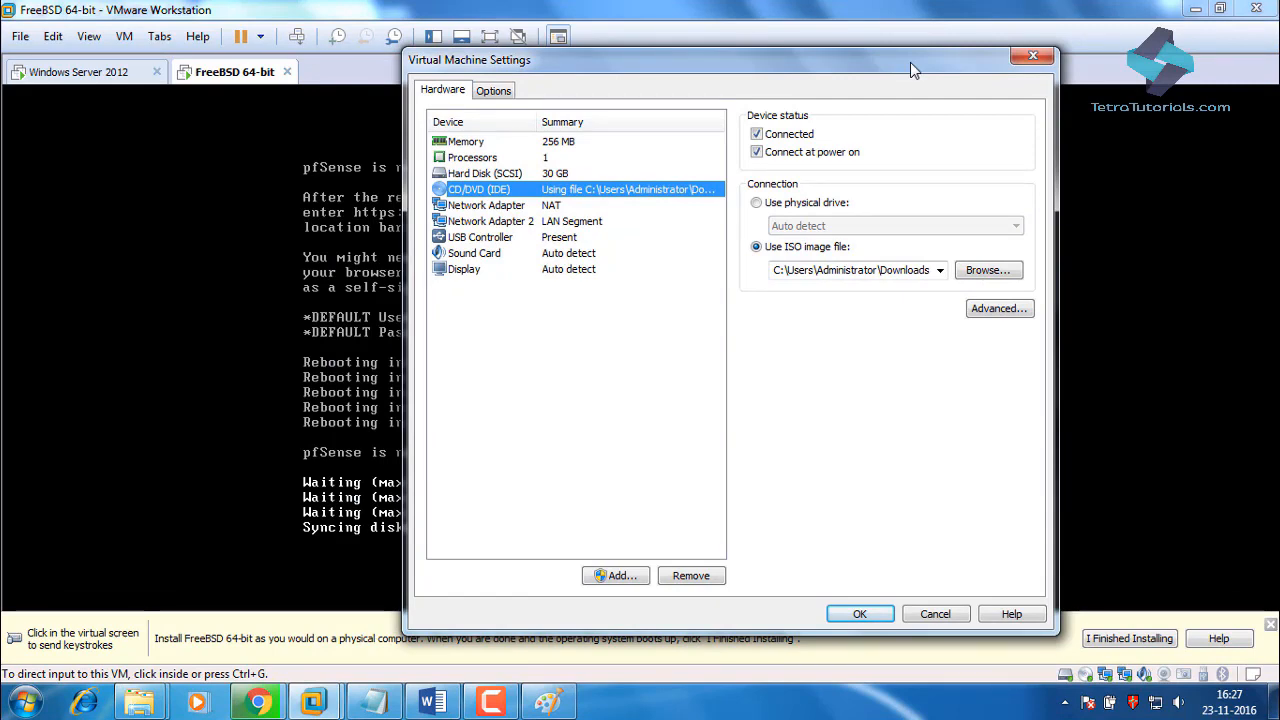
left_click_drag(910, 62, 1034, 59)
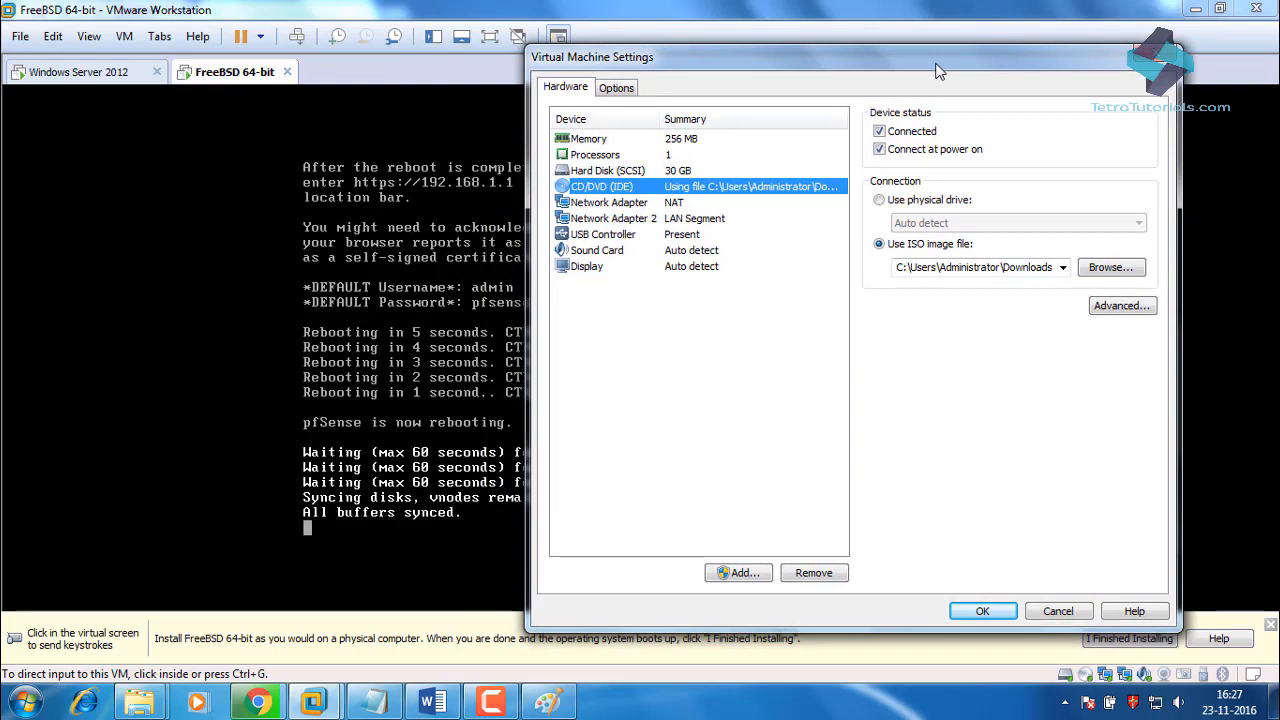
left_click(879, 201)
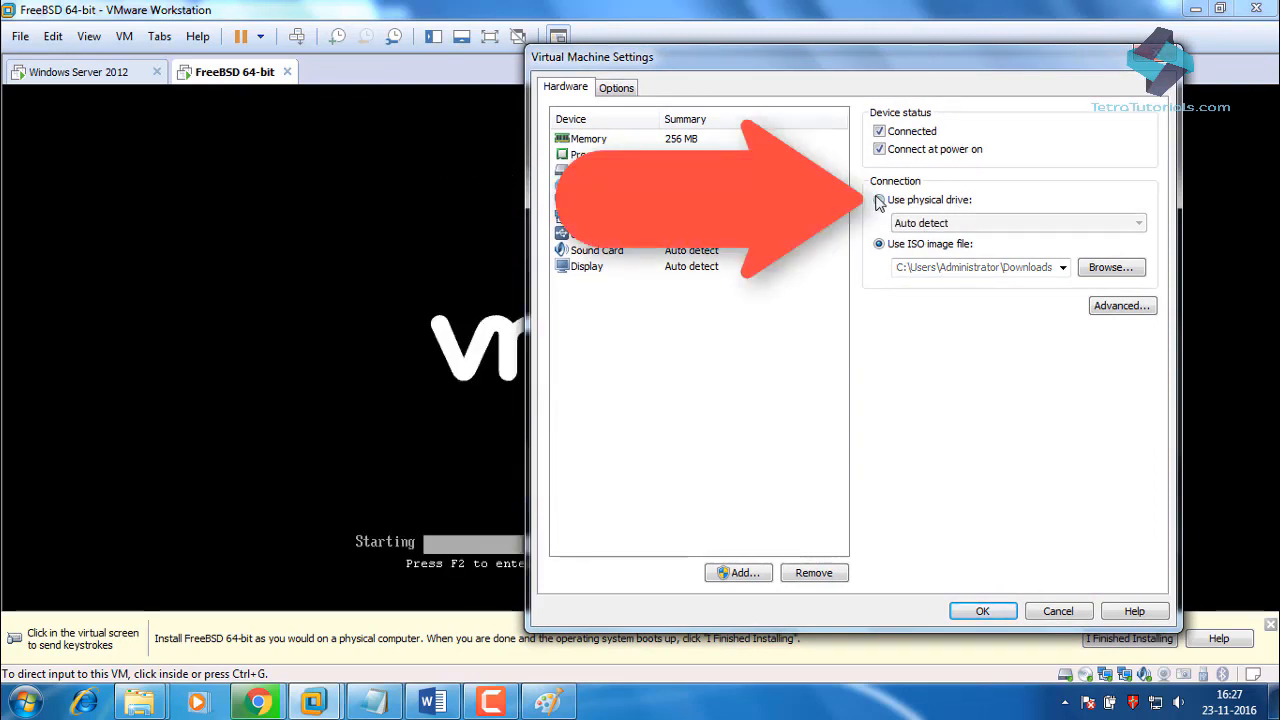
left_click(982, 611)
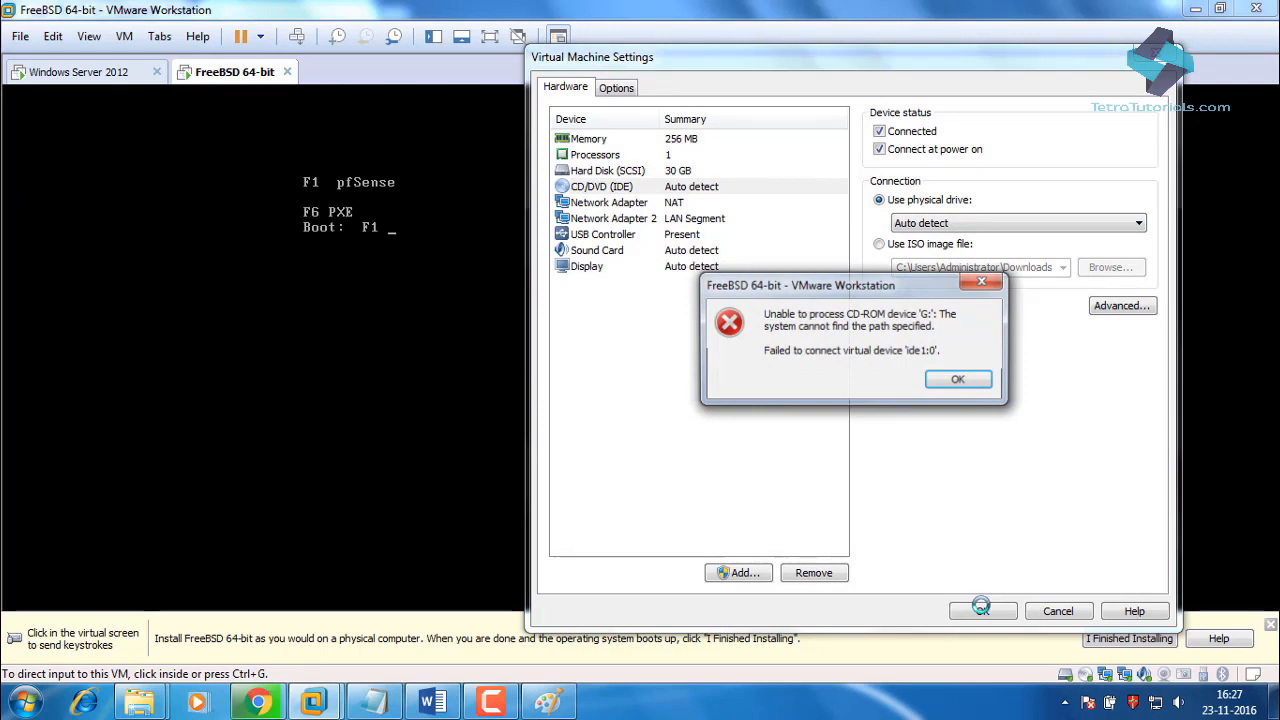
left_click(960, 381)
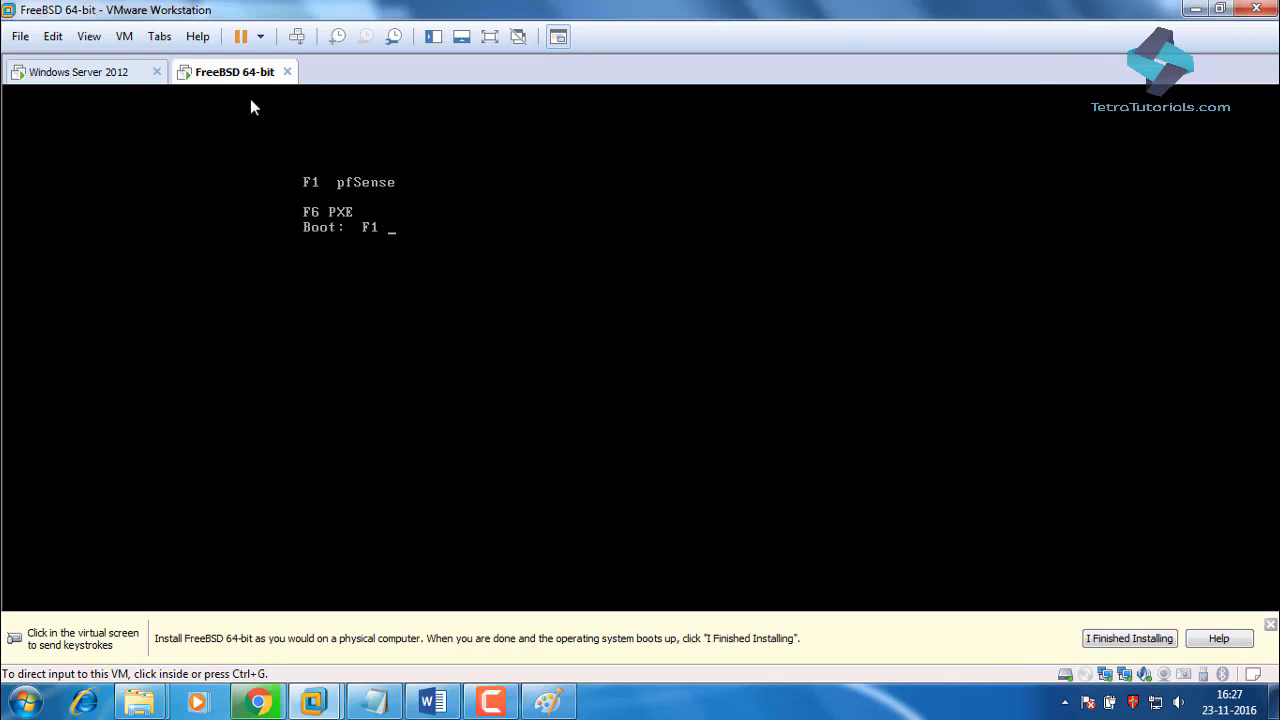
left_click(489, 37)
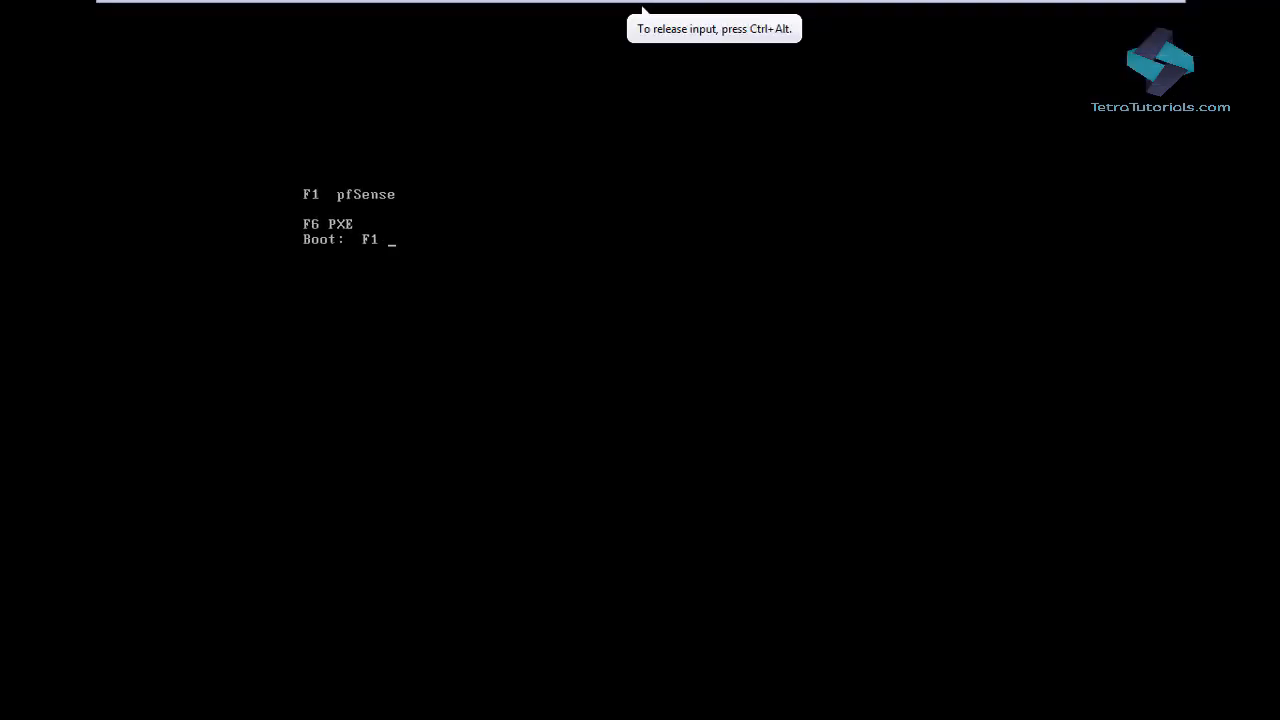